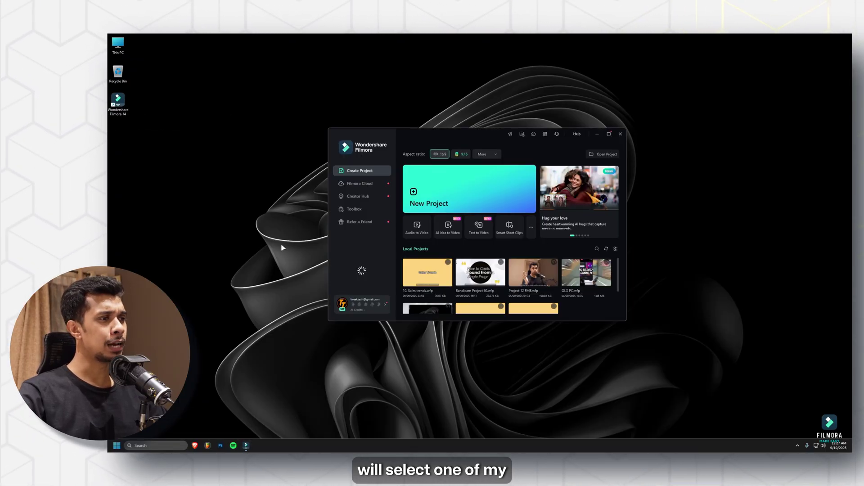
- Open the local FME YouTube Upload Hack project
scroll(569, 292, "down", 1)
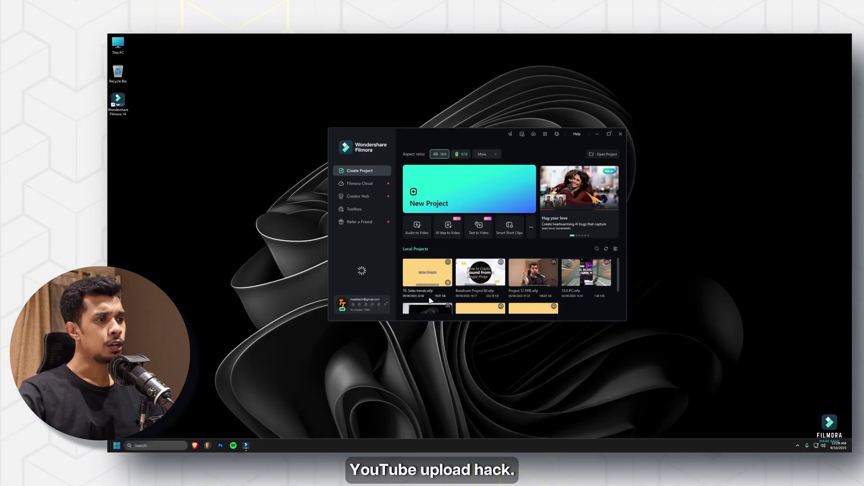
mouse_move(422, 292)
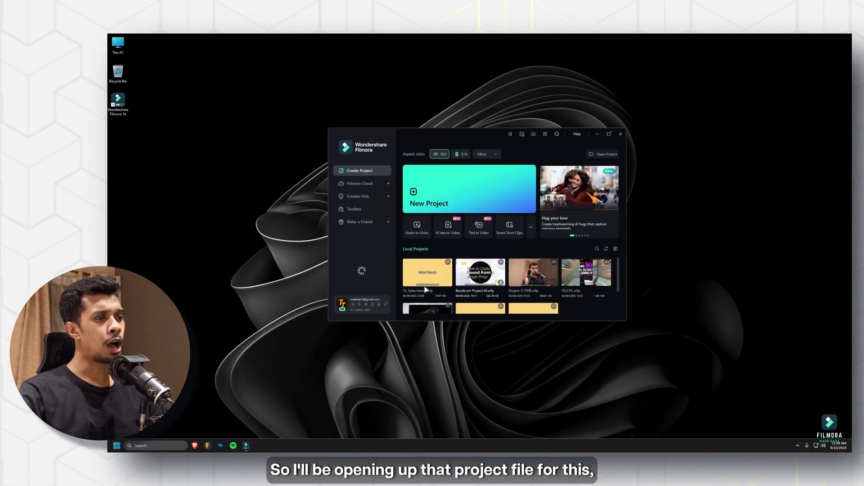
double_click(435, 292)
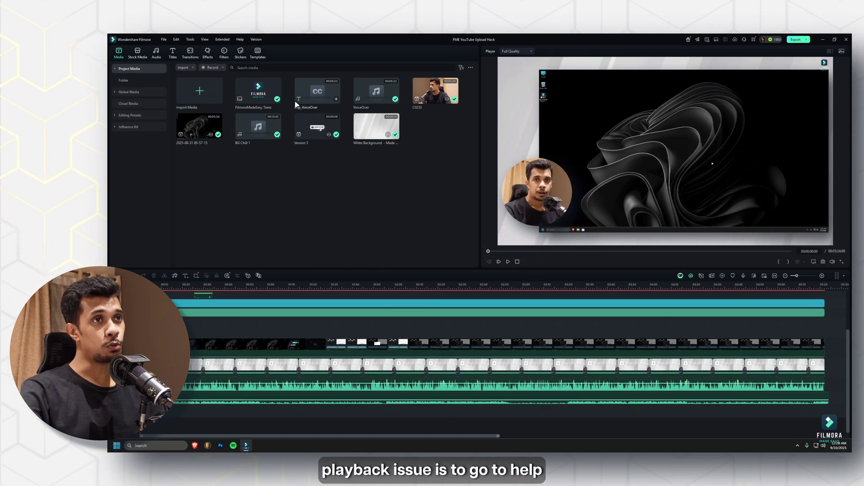
- Check for a program update and close the update window
left_click(242, 40)
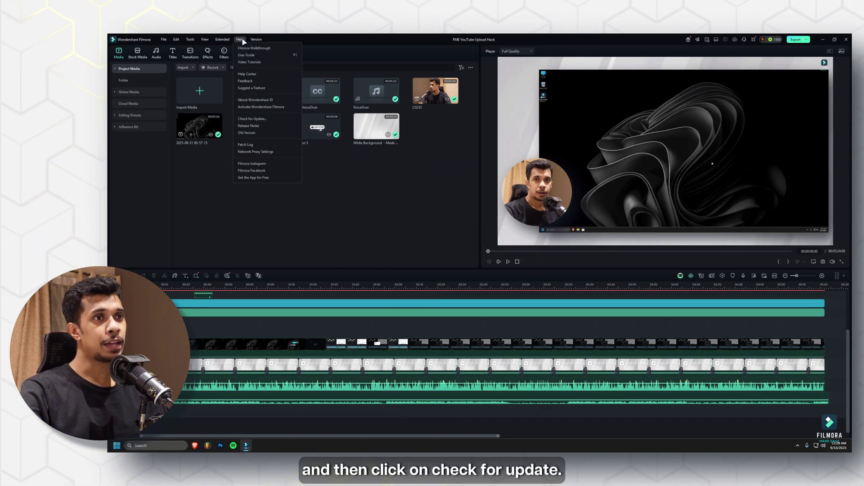
left_click(280, 120)
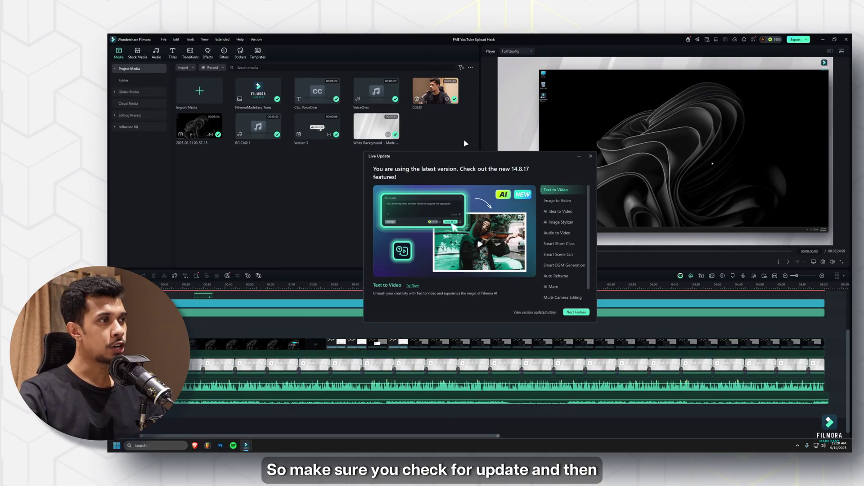
left_click(591, 156)
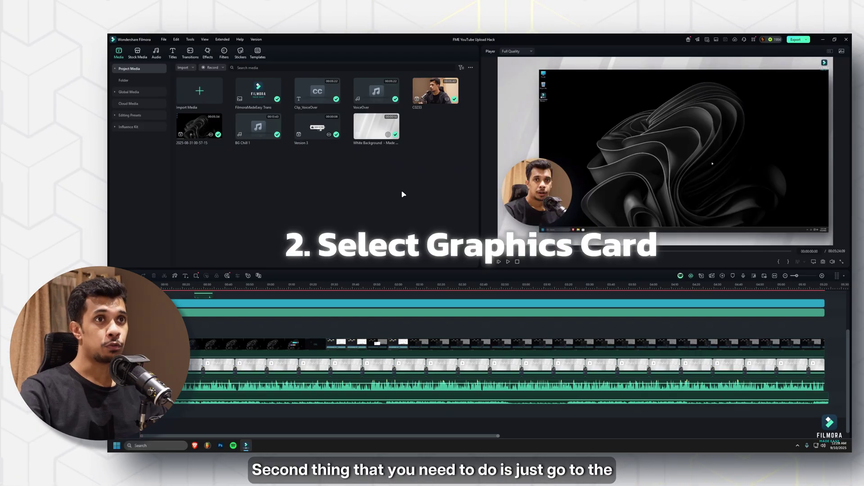
- Open the performance preferences containing the GPU acceleration settings
left_click(176, 40)
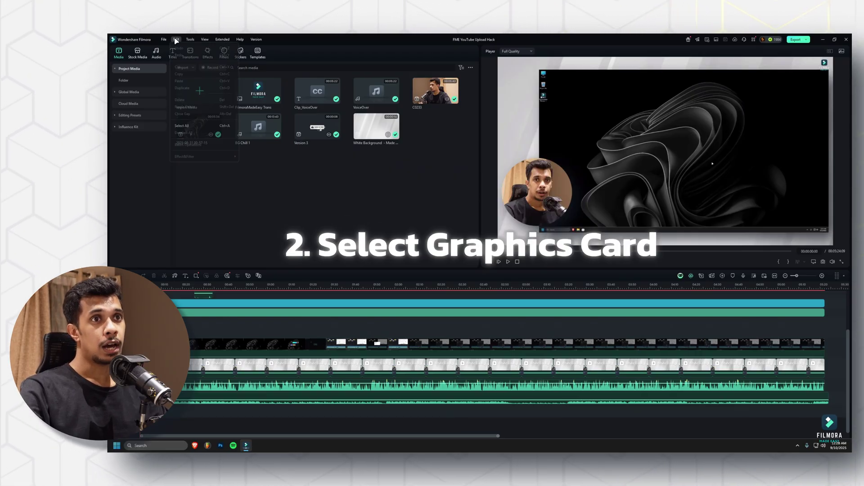
mouse_move(164, 40)
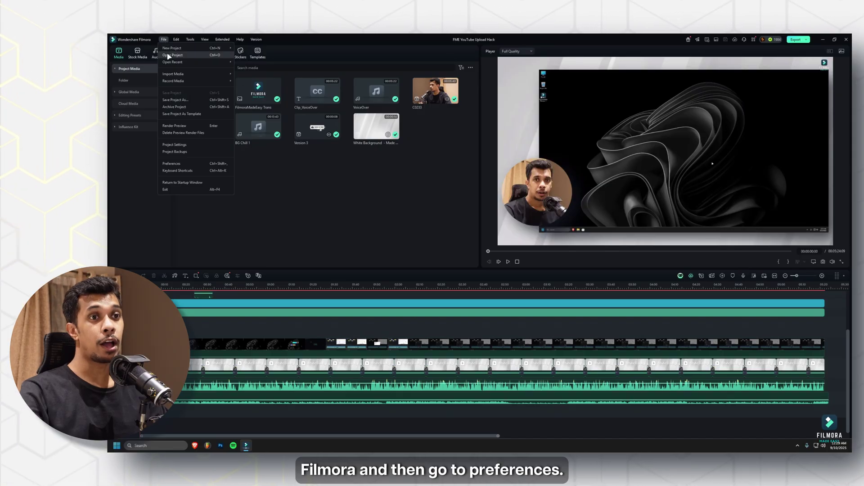
left_click(197, 164)
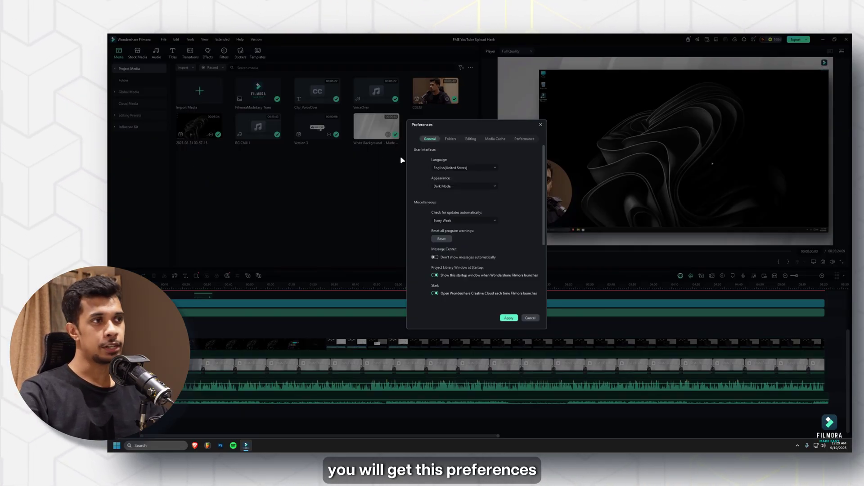
left_click_drag(488, 127, 419, 130)
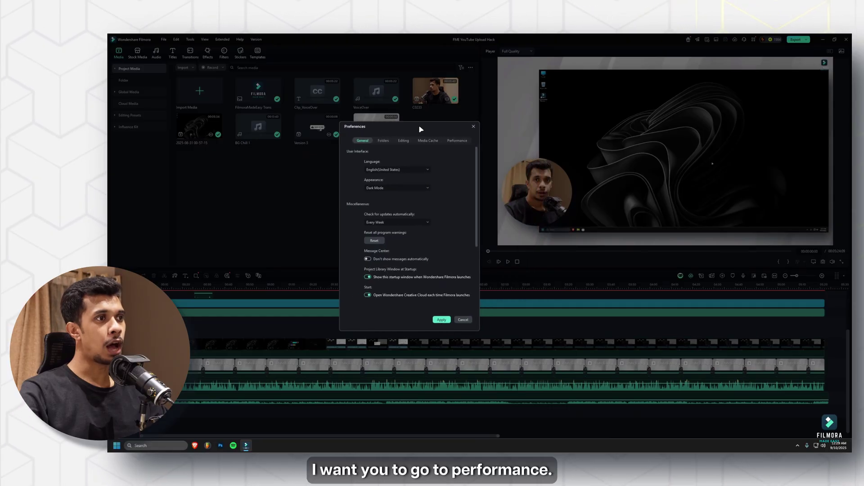
left_click(458, 141)
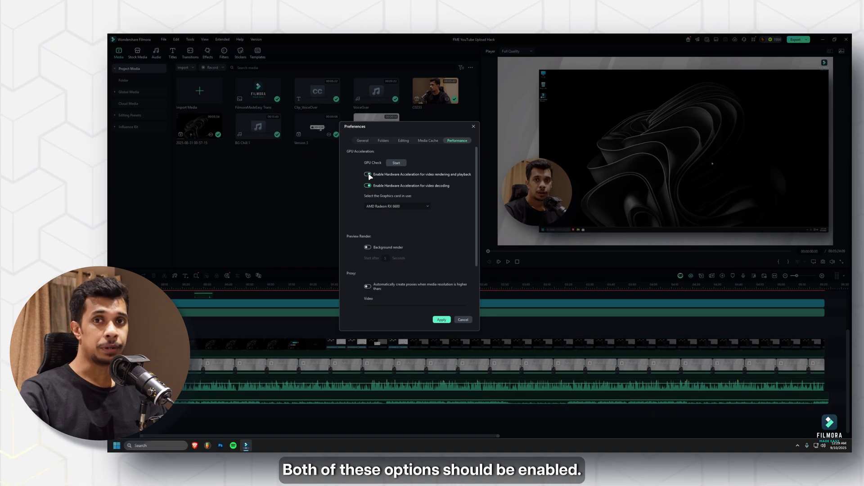
- Select AMD Radeon RX 6600 as the graphics card in use and apply the preferences
left_click(424, 207)
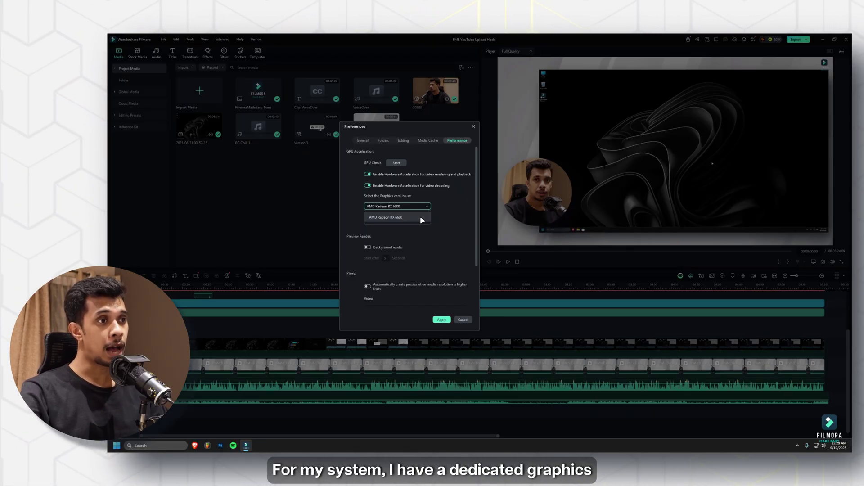
left_click(422, 220)
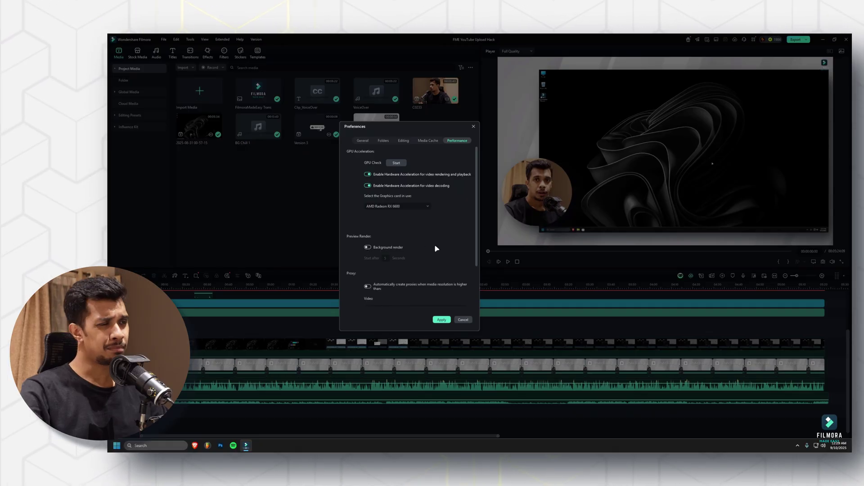
scroll(436, 247, "down", 3)
scroll(435, 248, "up", 3)
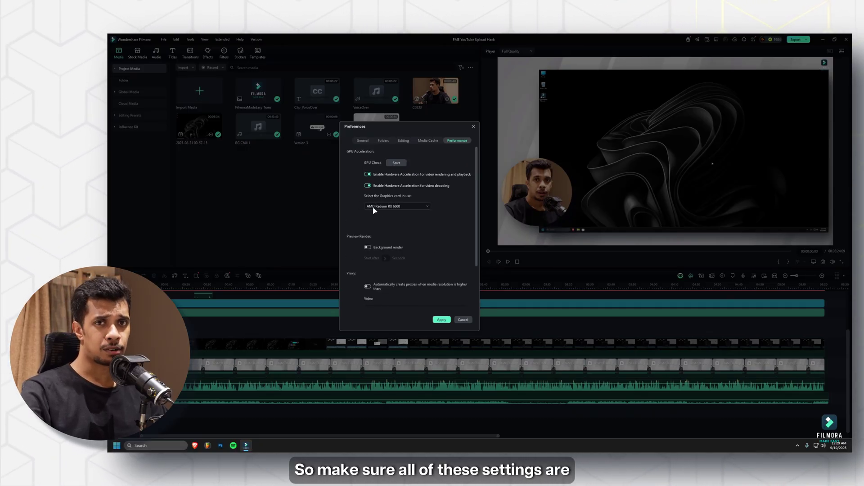
left_click(415, 207)
left_click(416, 207)
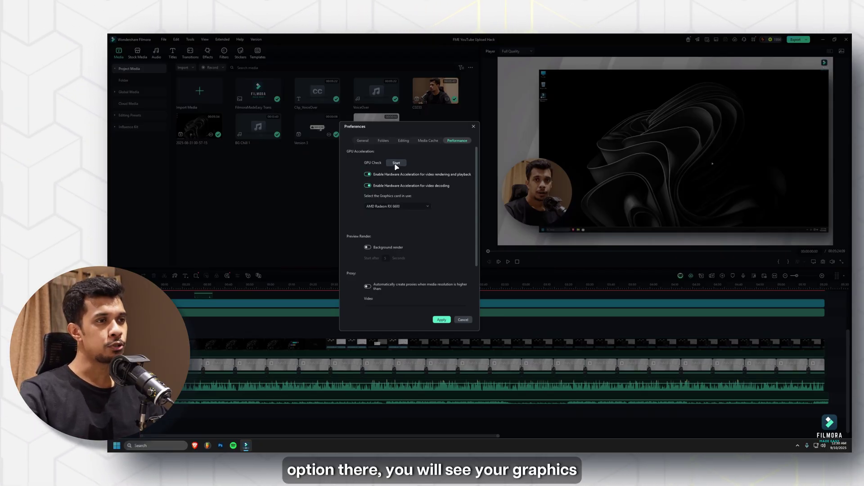
left_click(409, 207)
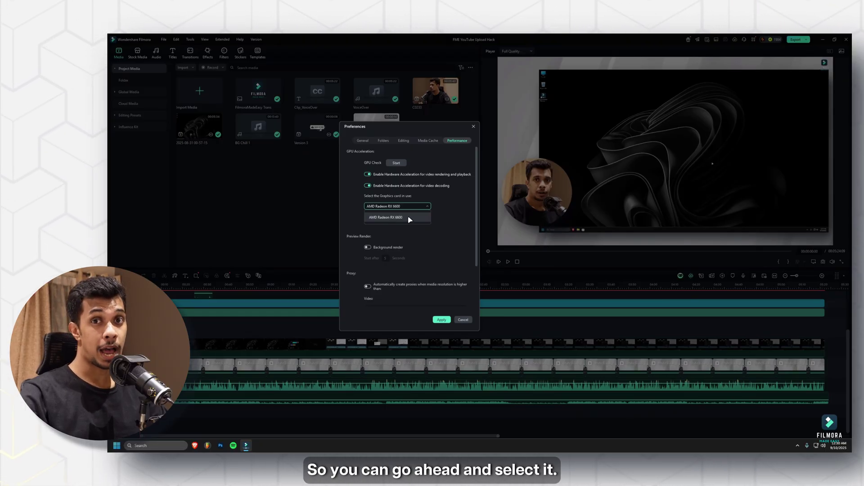
left_click(409, 219)
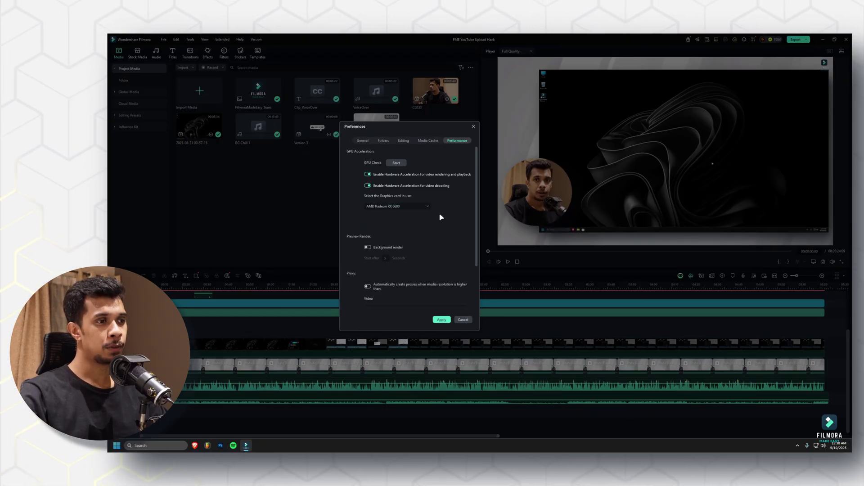
left_click(438, 320)
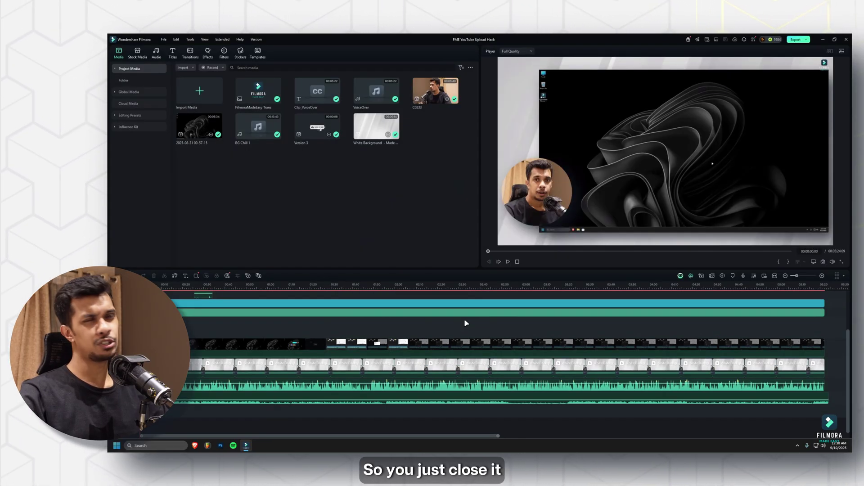
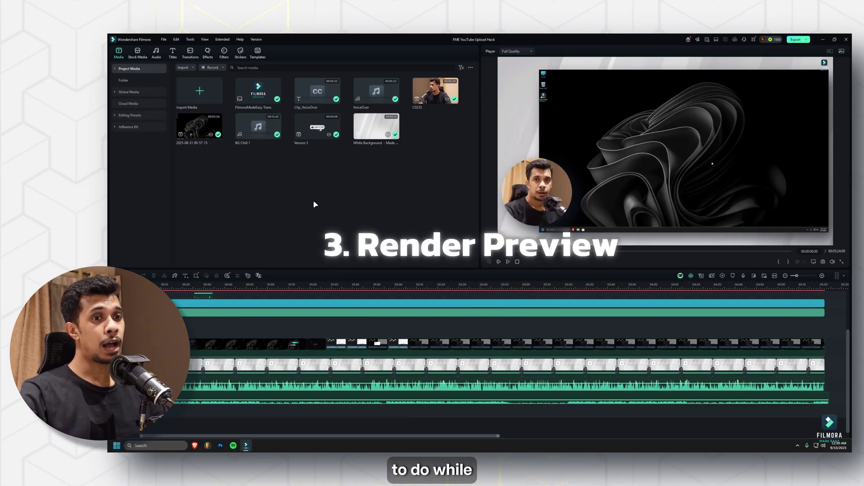
- Play the timeline from about 24 seconds at full quality to check the preview for lag
scroll(186, 322, "up", 2)
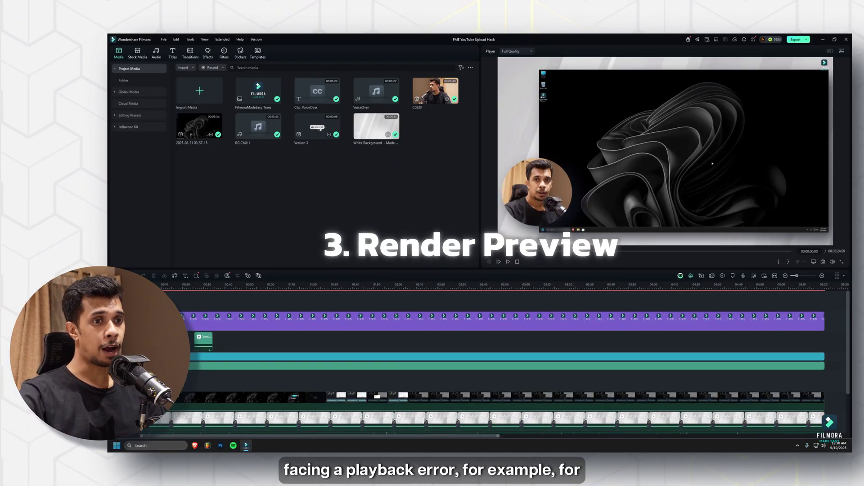
left_click(191, 293)
mouse_move(833, 263)
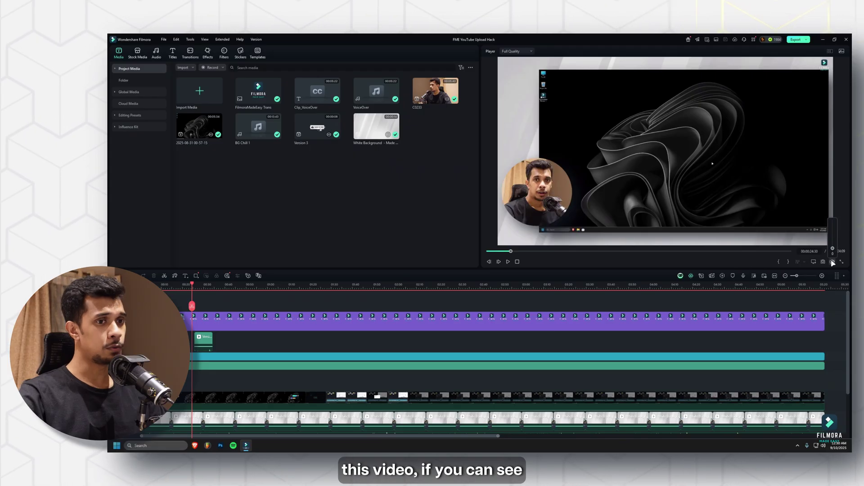
key("space")
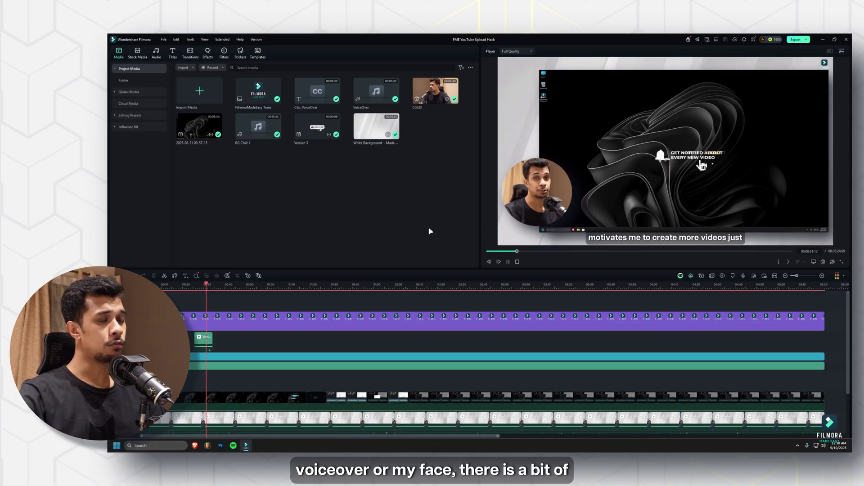
left_click(526, 211)
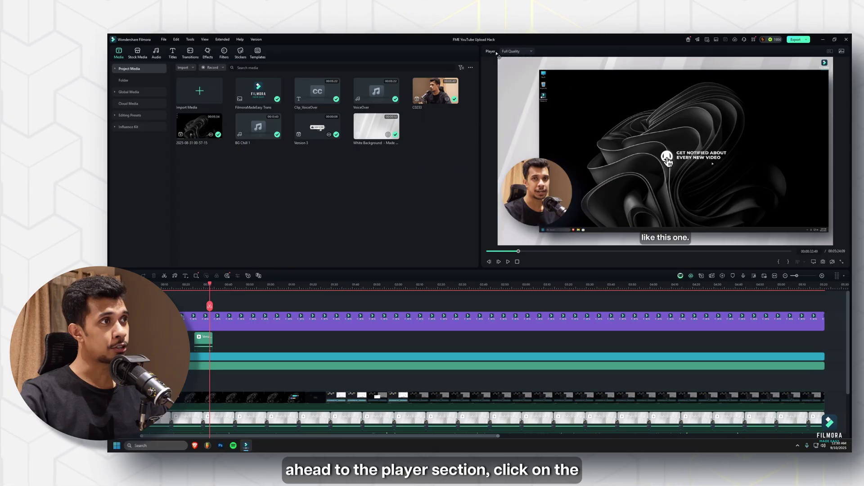
- Set the preview playback quality to 1/4 and test-play the timeline from about 26 seconds
left_click(532, 53)
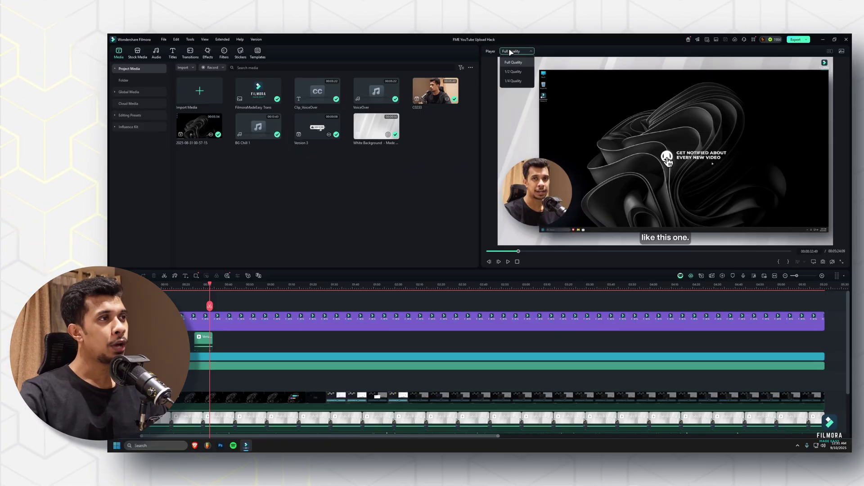
left_click(526, 83)
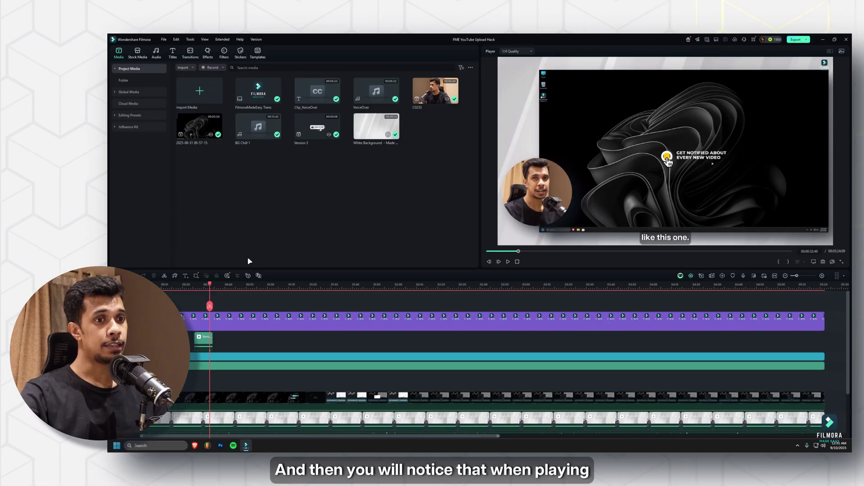
left_click(195, 287)
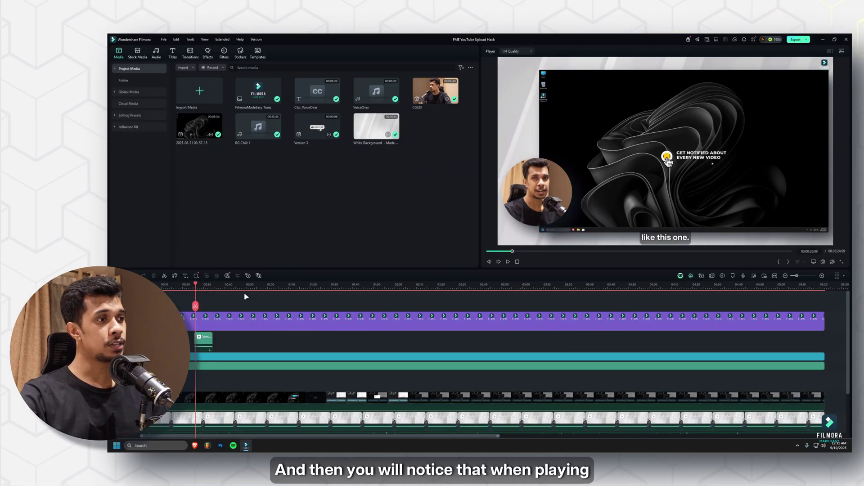
left_click(508, 262)
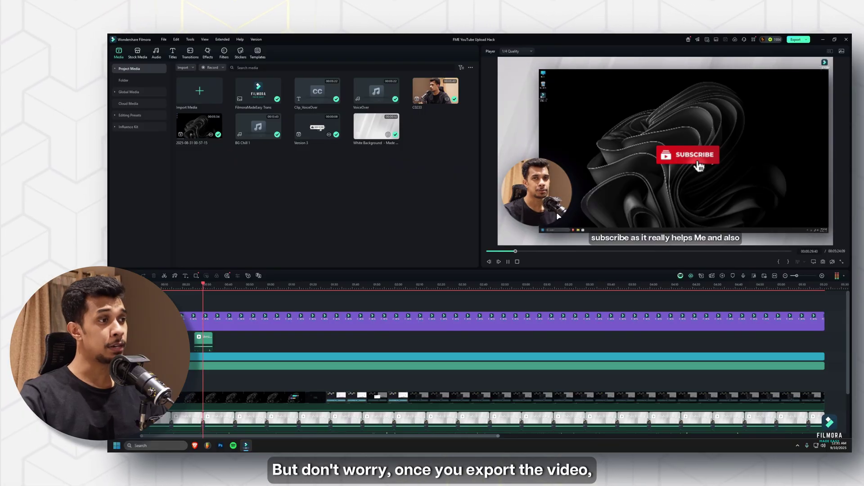
key("space")
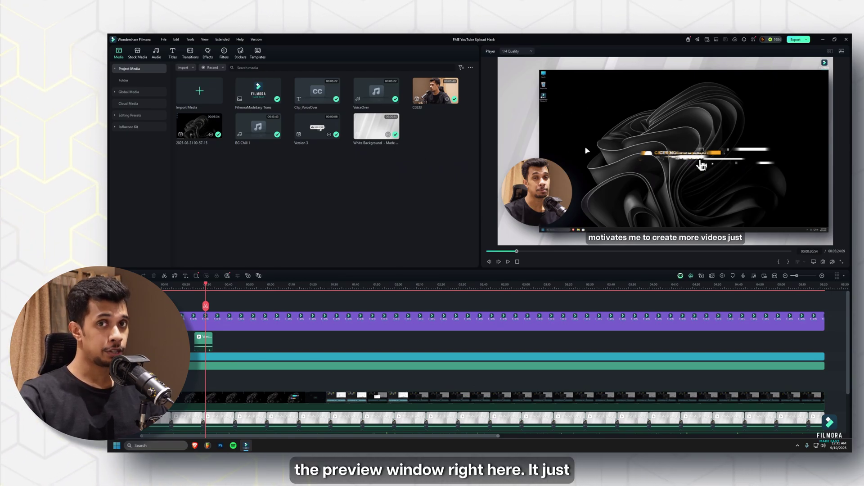
- Review the playback quality options and the timeline's tracks, choosing 1/4 Quality again for the preview
left_click(517, 51)
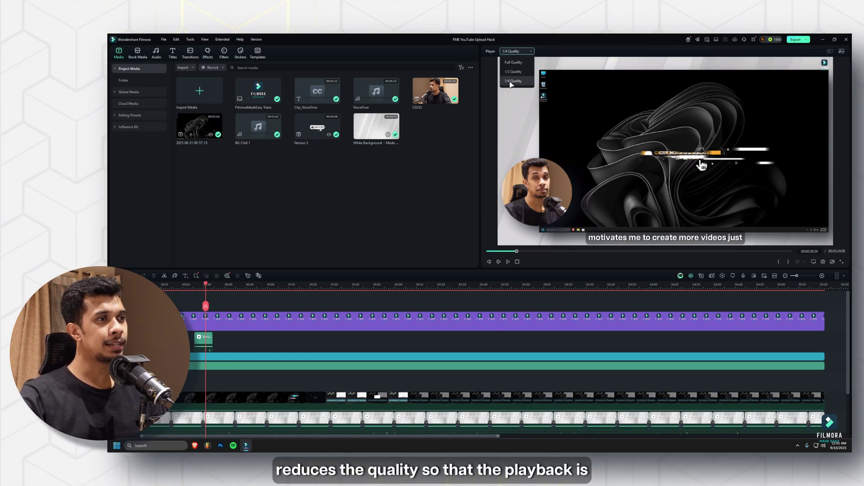
left_click(440, 160)
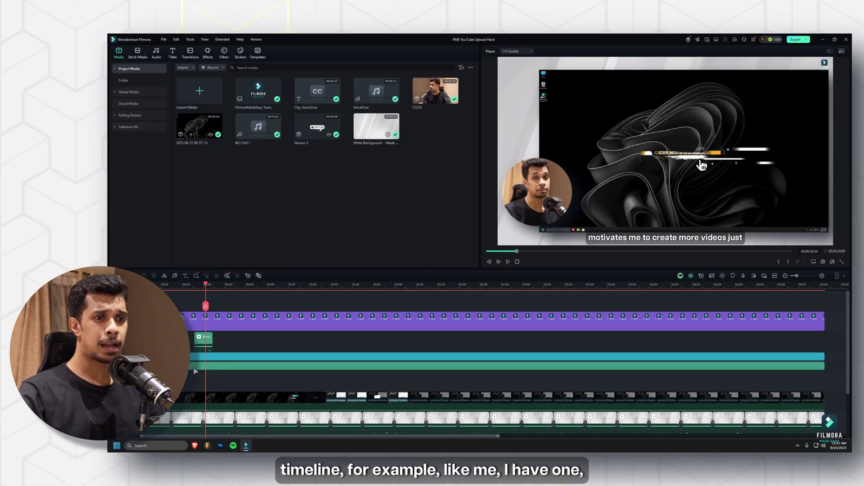
scroll(195, 371, "down", 3)
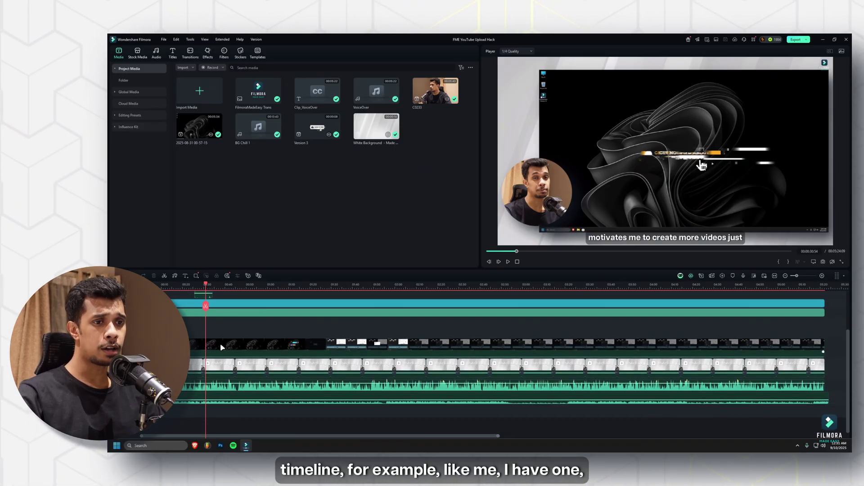
scroll(213, 325, "up", 3)
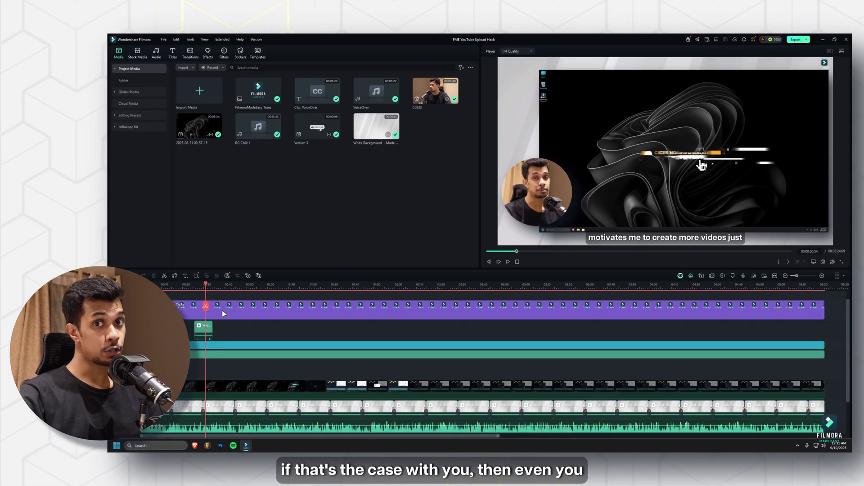
left_click(520, 52)
left_click(507, 83)
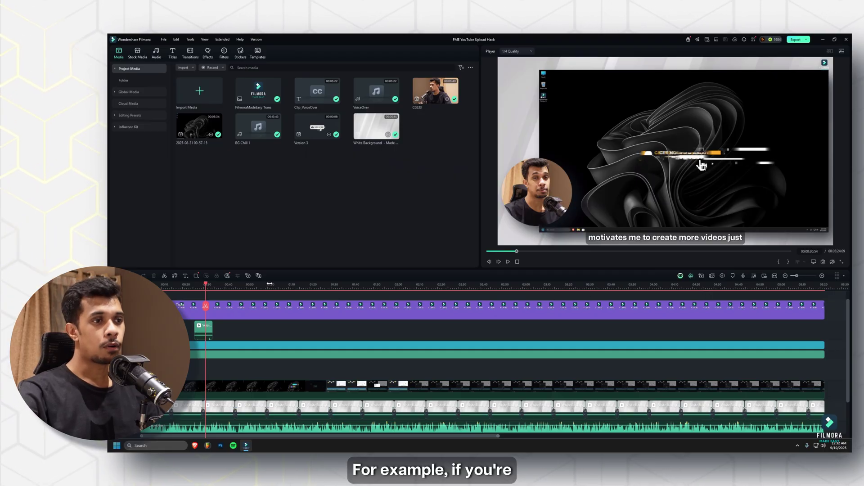
- Try to render the whole timeline's preview for smooth playback with the playhead at about 26 seconds, and cancel the render
left_click_drag(206, 298, 195, 298)
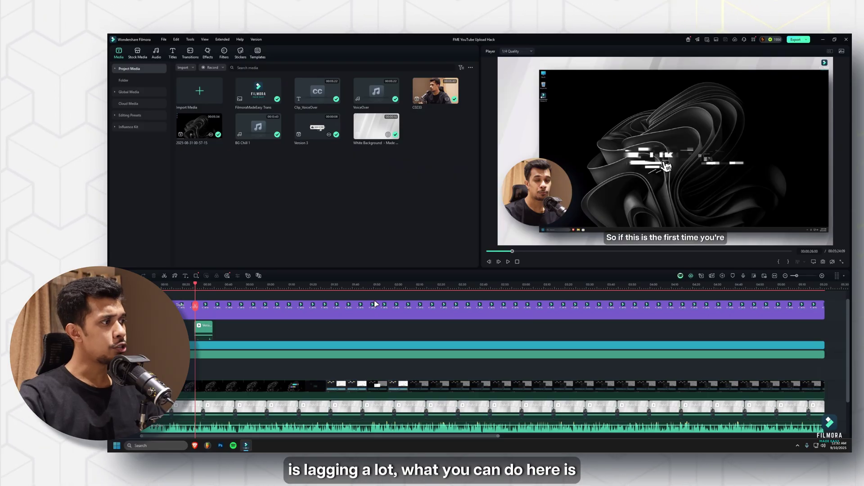
left_click(722, 275)
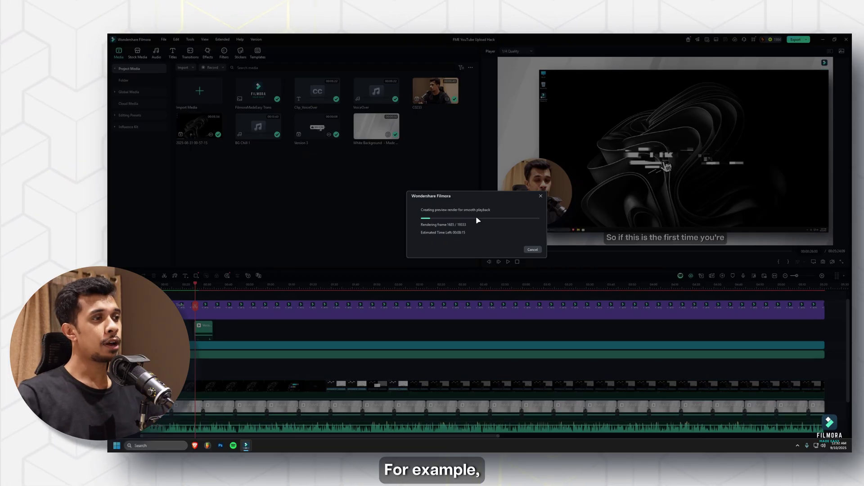
left_click(533, 250)
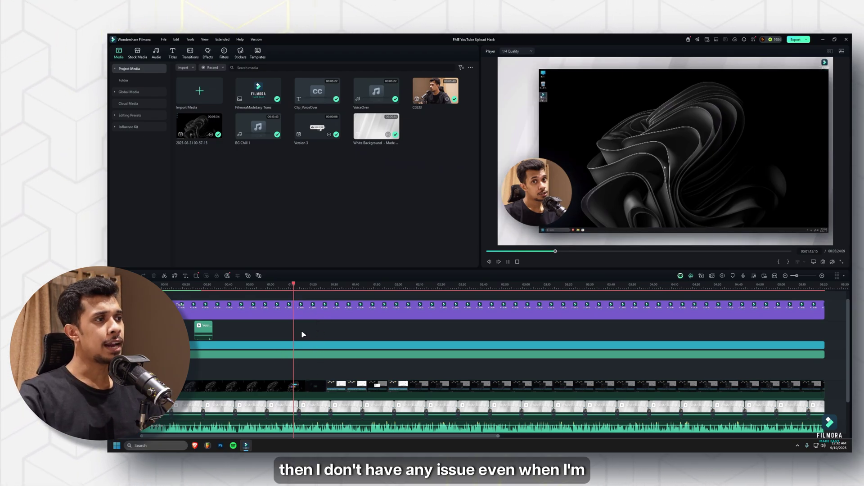
- Set the preview playback quality to Full Quality and test-play the like-and-subscribe overlay section from about 27 seconds
key("space")
left_click(516, 51)
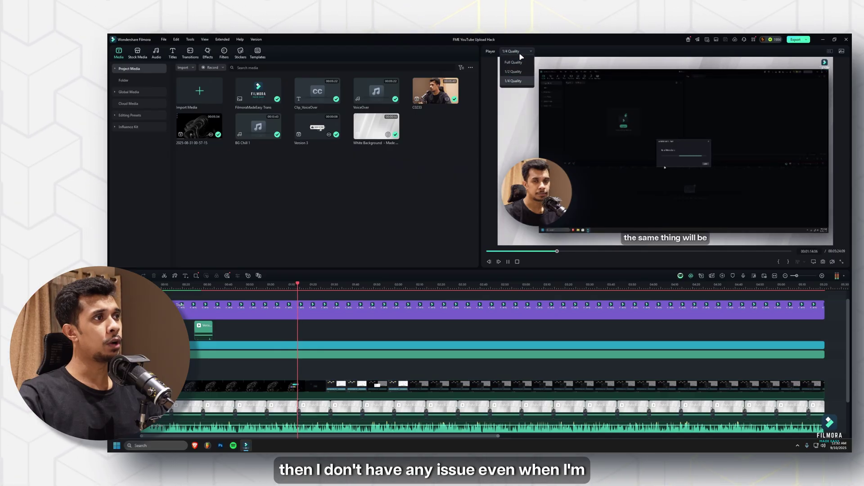
left_click(513, 61)
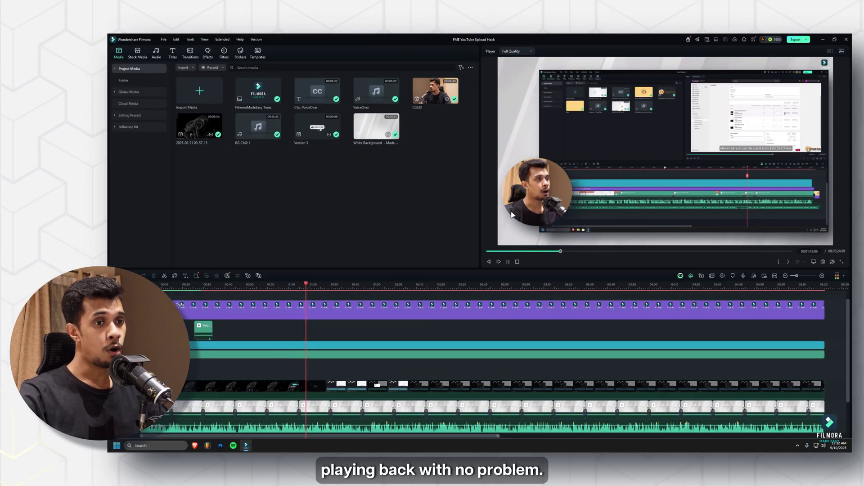
left_click(202, 286)
left_click(198, 285)
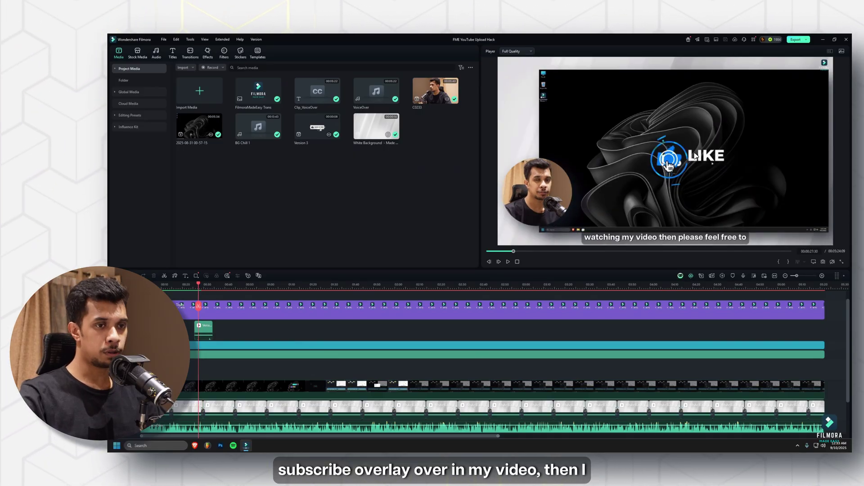
key("space")
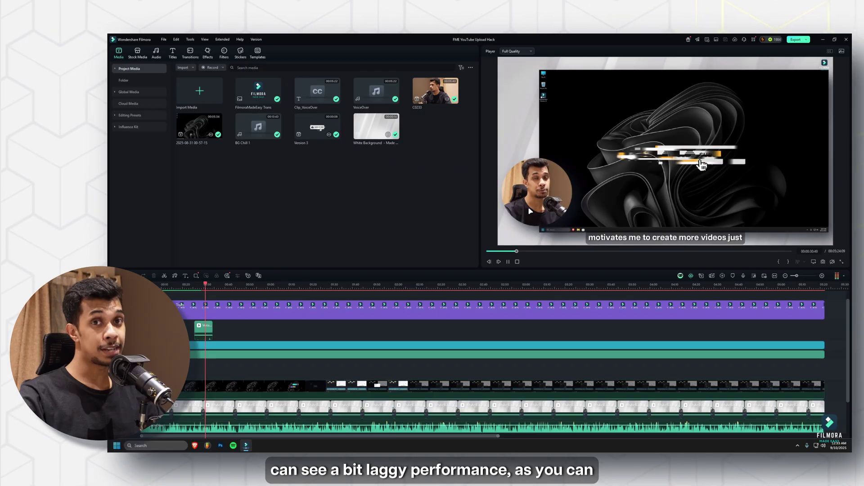
key("space")
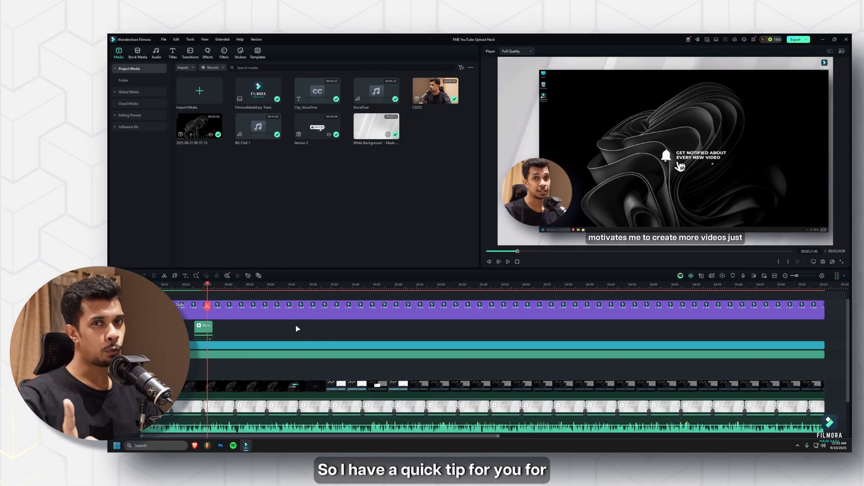
- Place the playhead exactly at the start of the subscribe overlay clip and split all tracks there
left_click(198, 306)
scroll(215, 356, "up", 1)
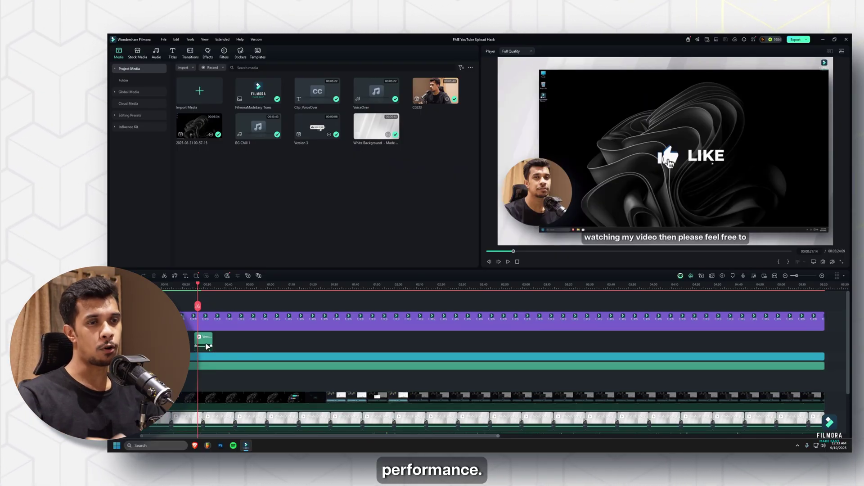
left_click_drag(198, 285, 194, 286)
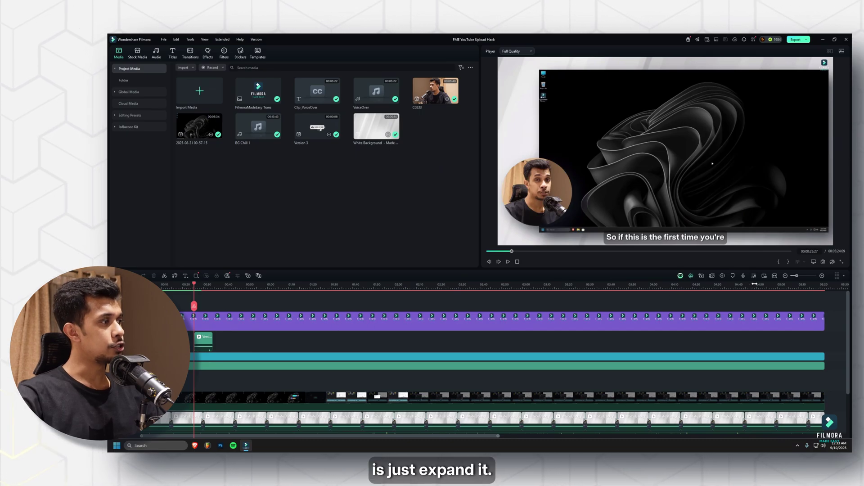
left_click_drag(797, 276, 816, 275)
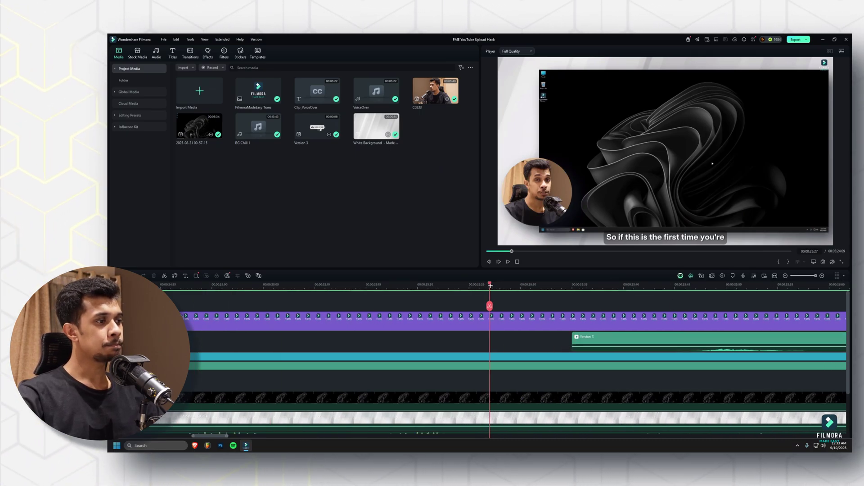
left_click_drag(491, 286, 570, 290)
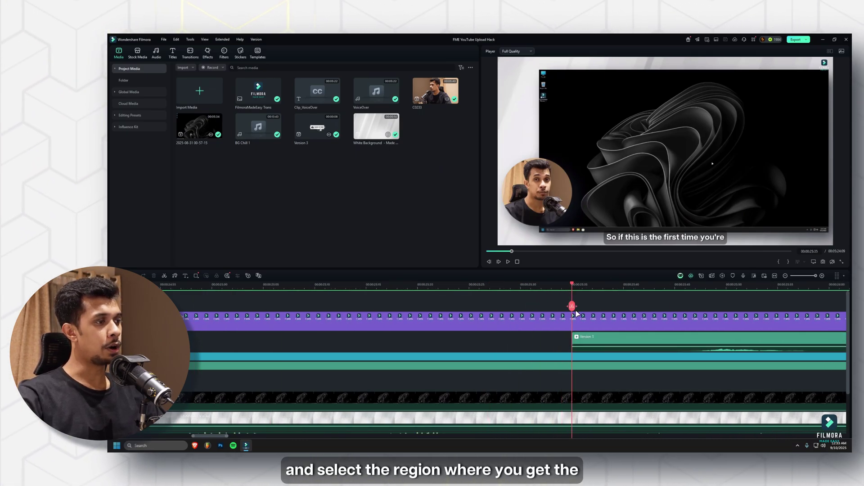
left_click(571, 306)
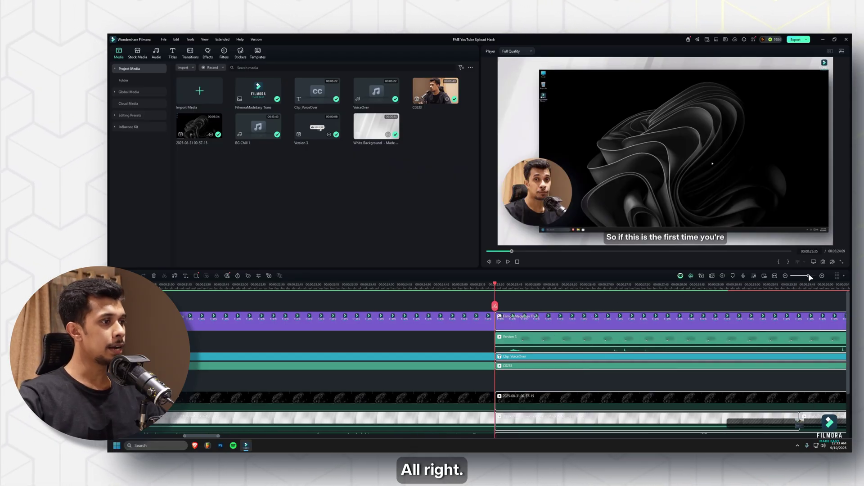
- Place the playhead exactly at the end of the subscribe overlay clip and split all tracks there
key("ctrl+minus")
left_click_drag(812, 275, 804, 279)
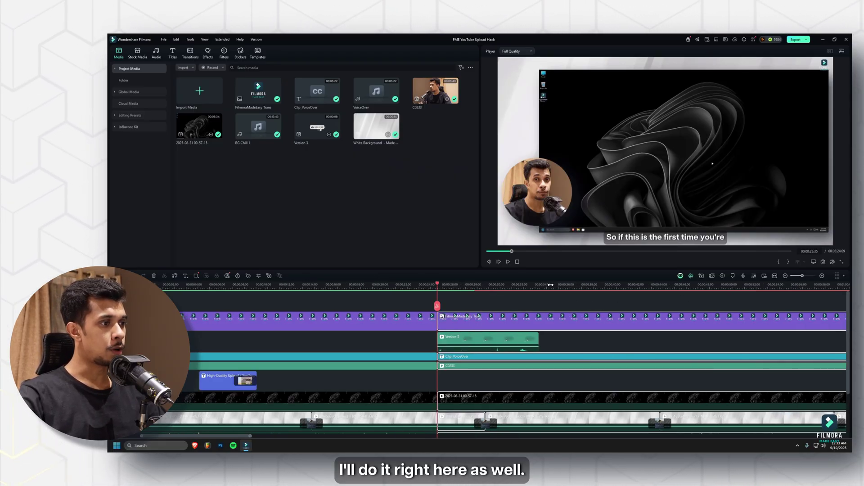
left_click(537, 286)
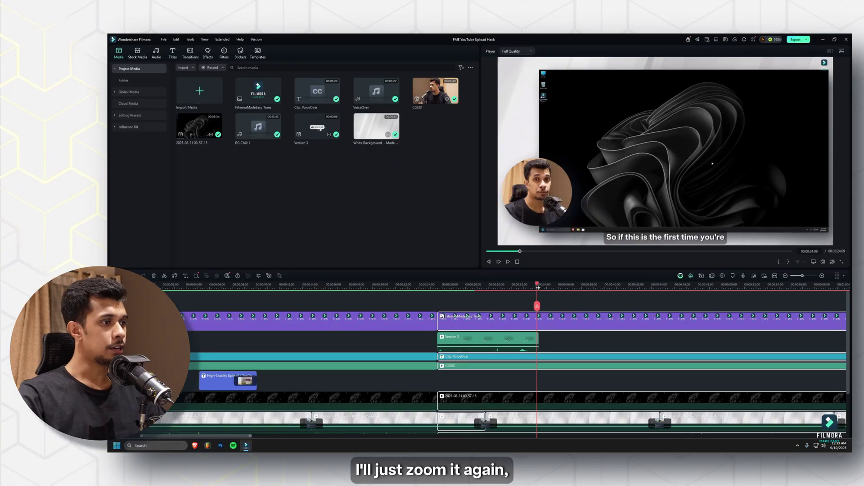
left_click_drag(802, 275, 812, 275)
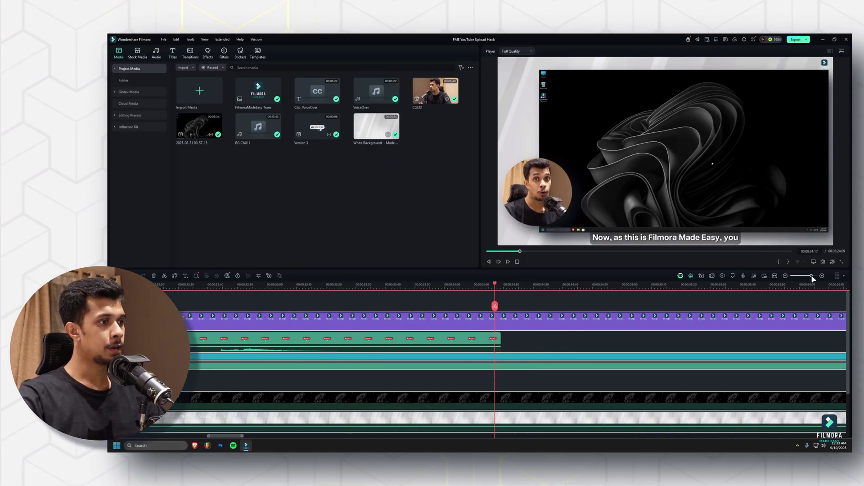
key("Right")
key("Right")
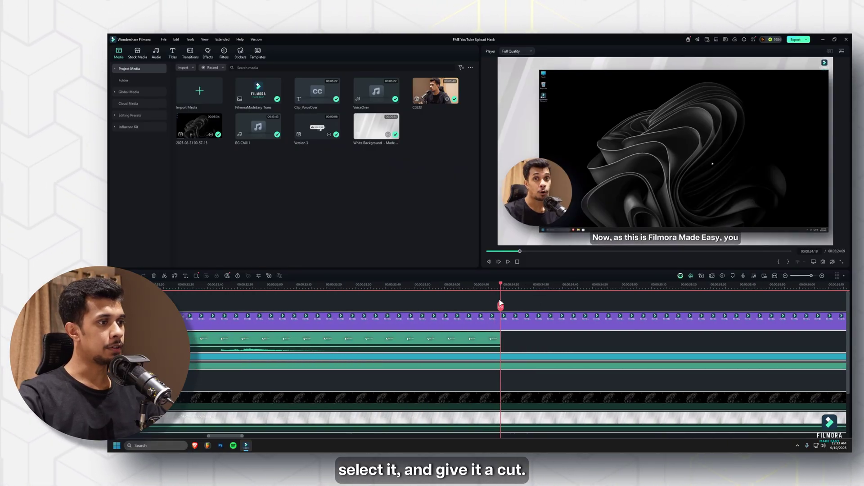
left_click(502, 306)
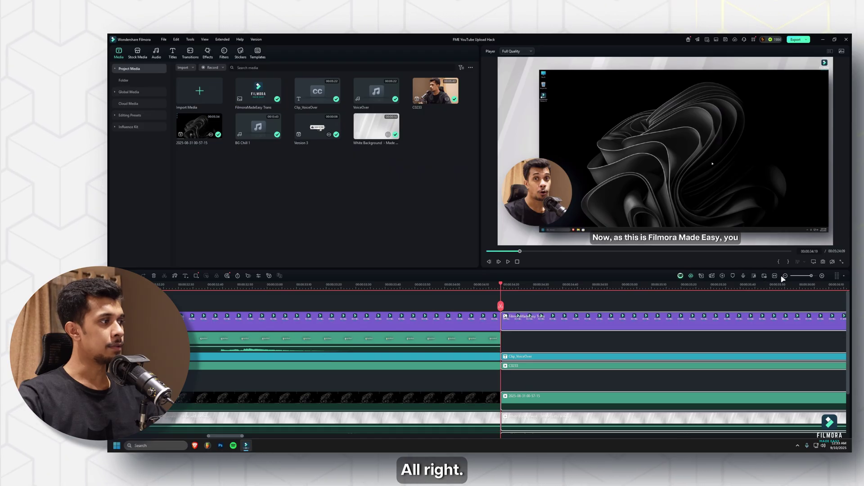
- Delete all clips after and before the split overlay section, keeping only that section on the timeline
left_click(775, 277)
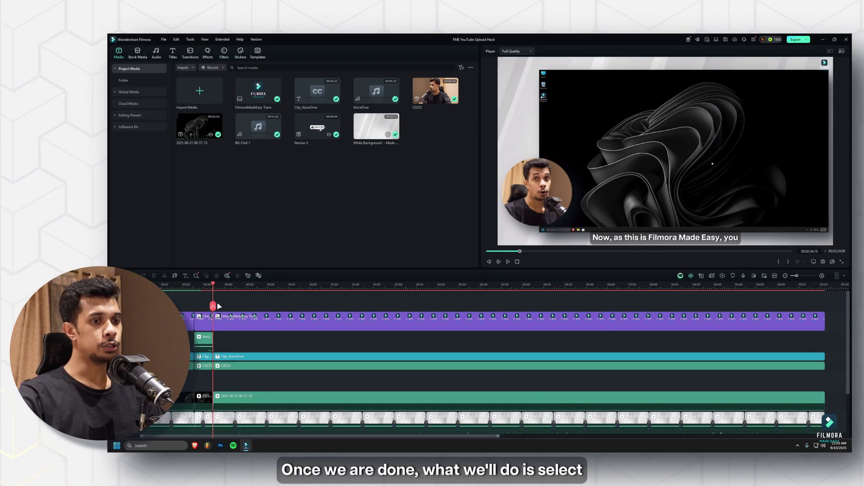
left_click_drag(223, 306, 667, 433)
key("Delete")
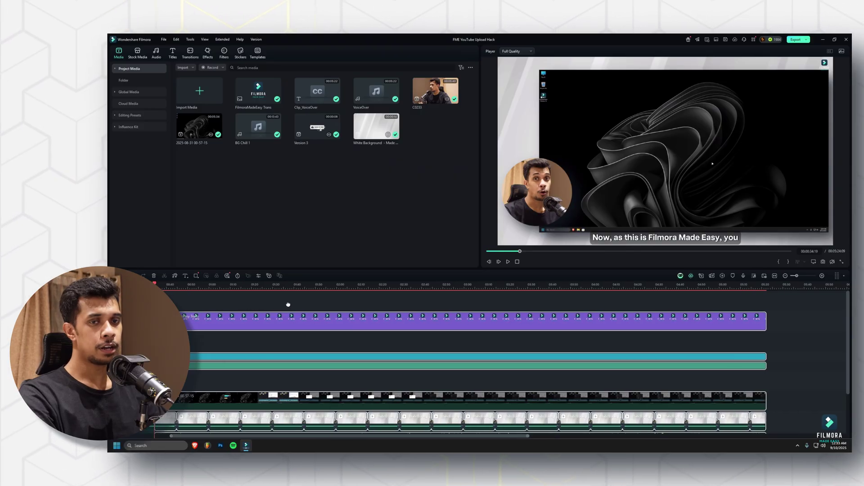
key("Delete")
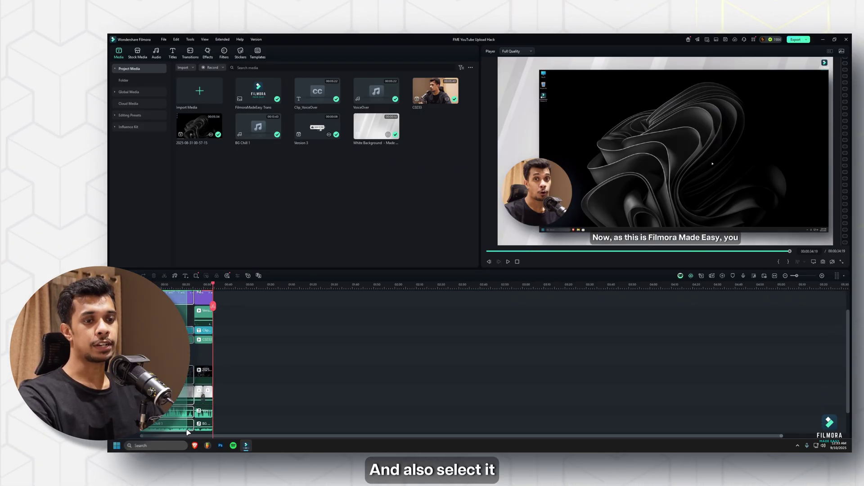
scroll(189, 432, "down", 3)
scroll(193, 419, "up", 3)
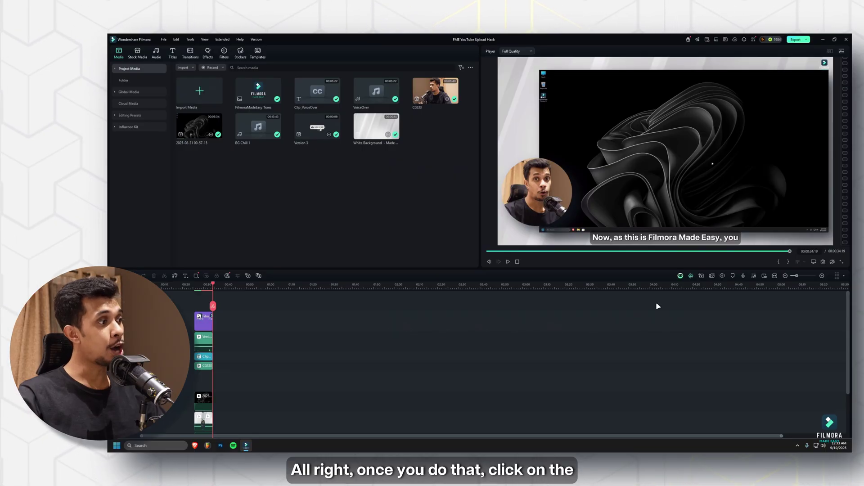
- Render the preview of the remaining overlay section and play it from about 27 seconds to check for lag
left_click(722, 278)
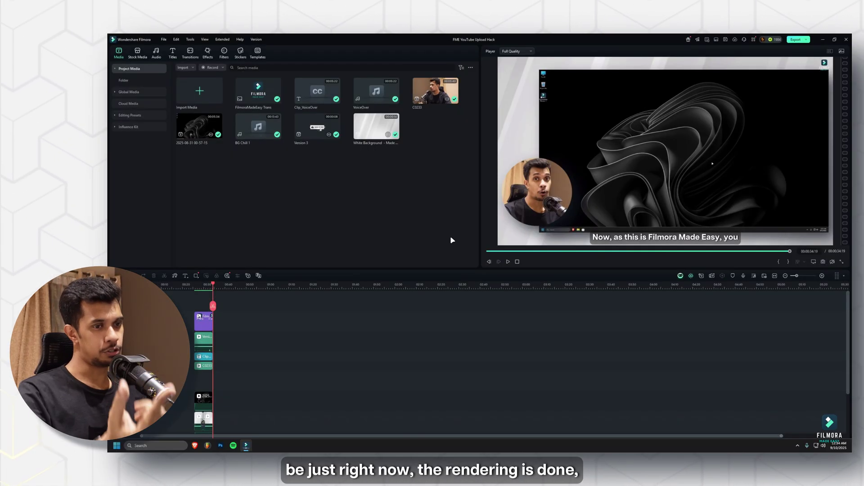
left_click(198, 284)
key("space")
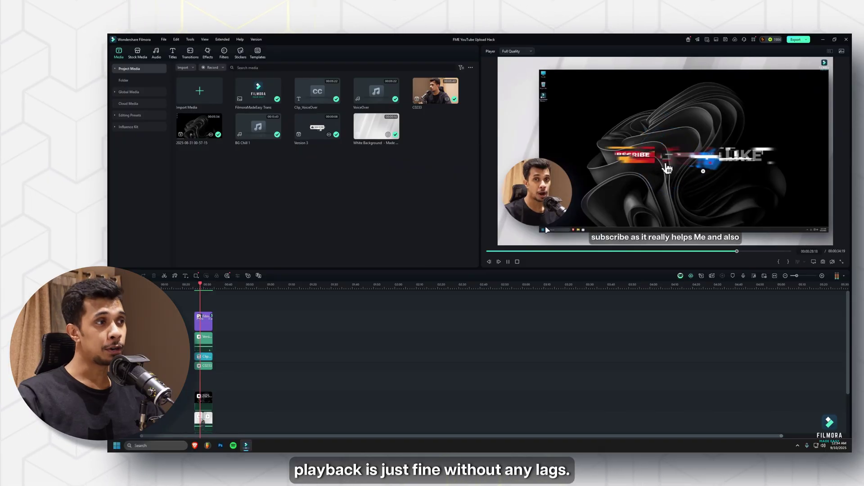
left_click(509, 262)
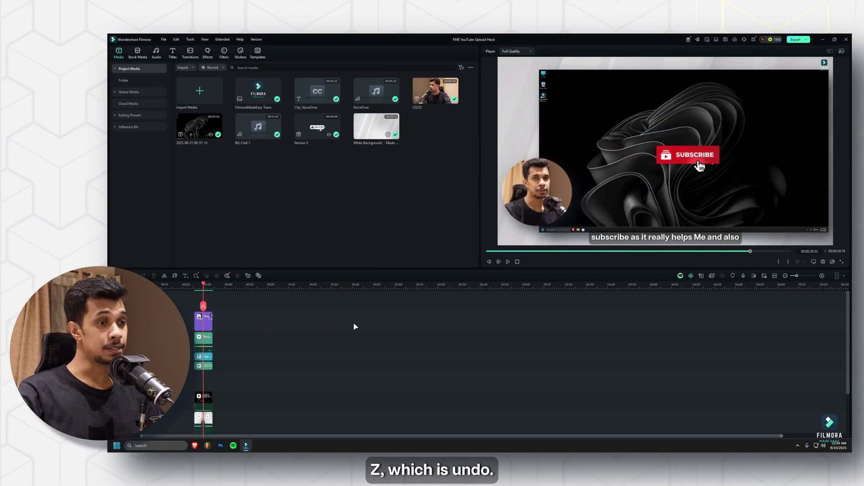
- Undo the deletions on both sides of the overlay section and play the timeline from about 26 seconds
key("ctrl+z")
key("ctrl+z")
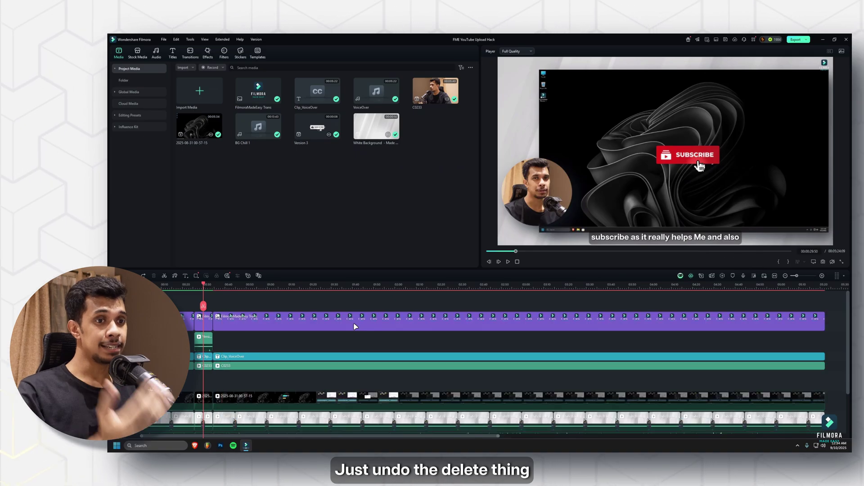
left_click(194, 290)
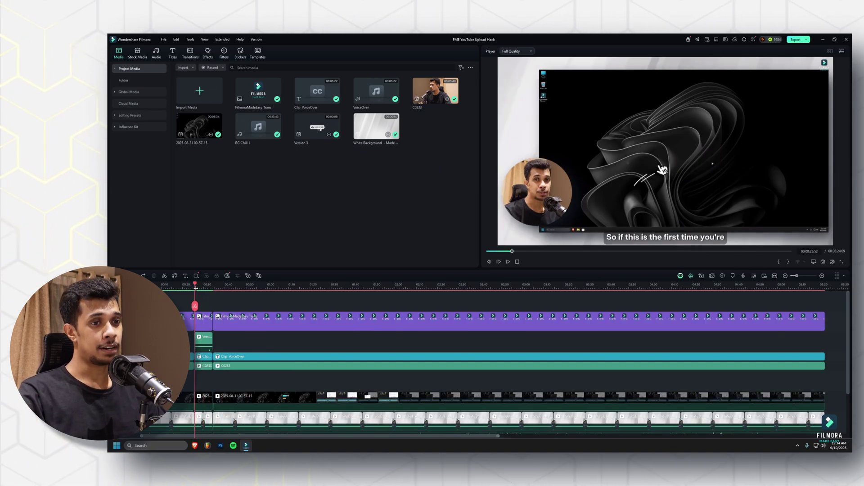
key("space")
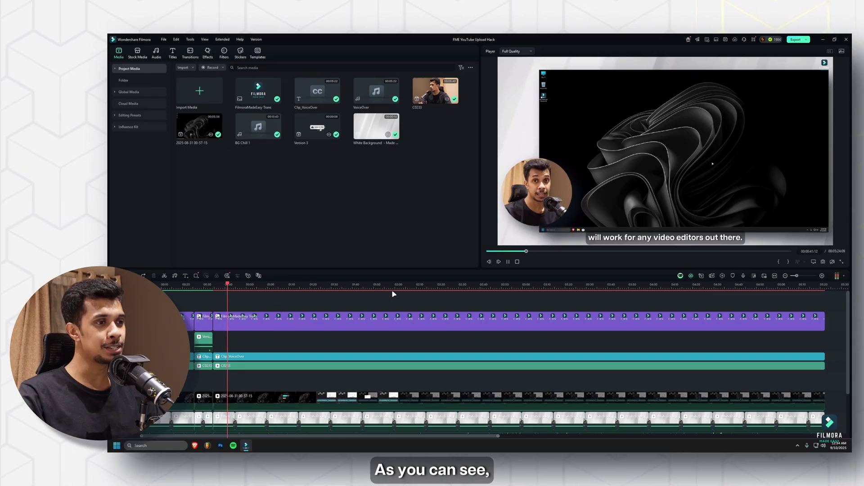
key("space")
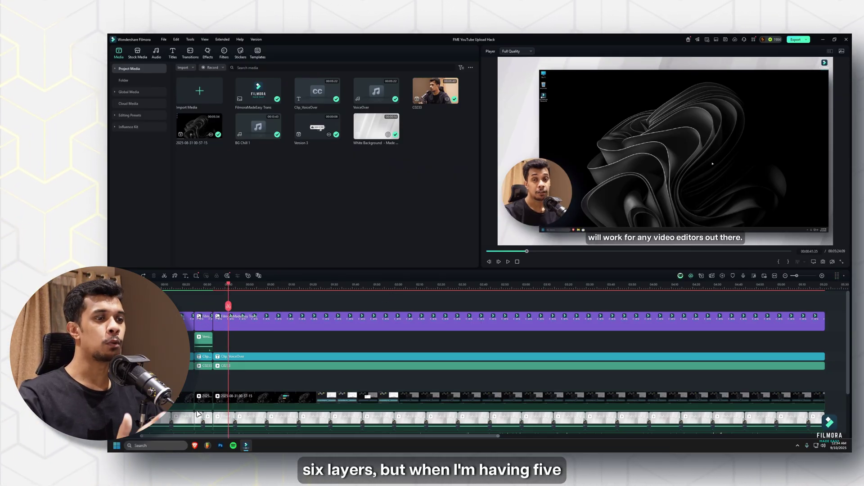
- Play the timeline briefly from about 1:47 and scrub ahead to about 2:34 to check playback smoothness
left_click(367, 285)
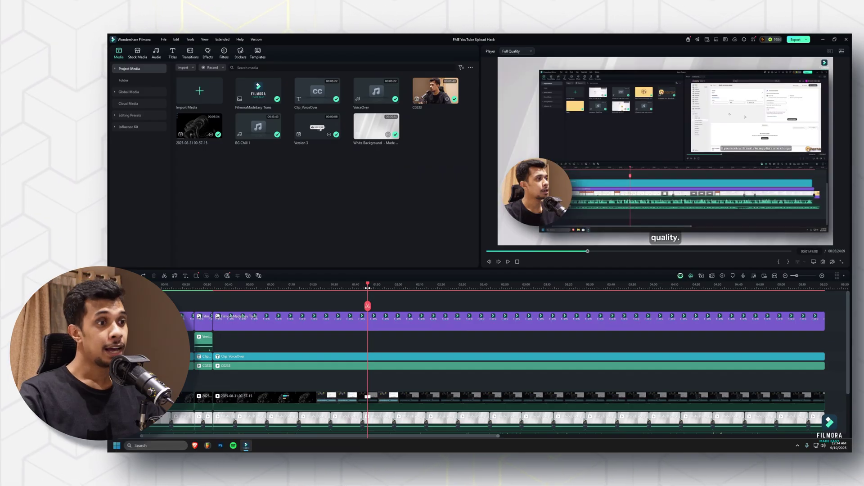
key("space")
key("space")
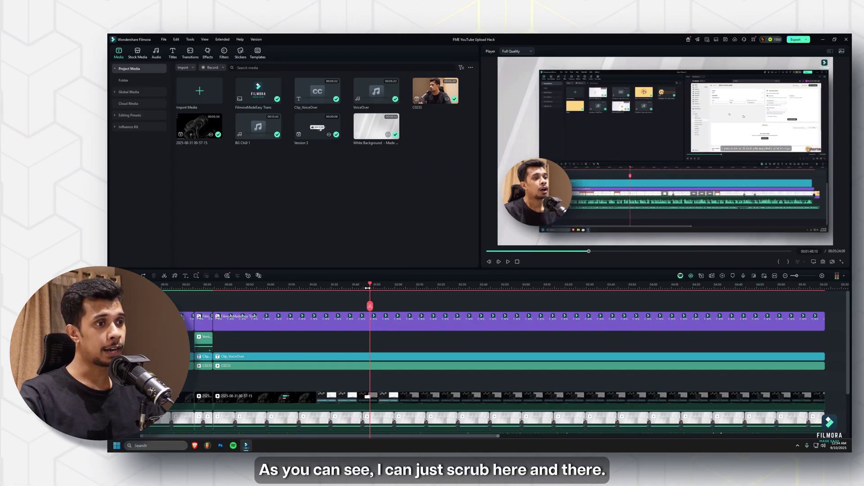
left_click_drag(370, 286, 469, 285)
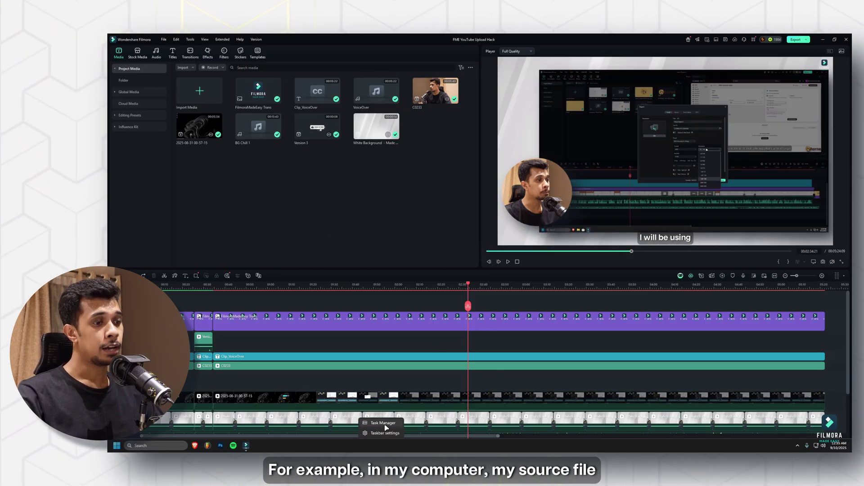
- Open Task Manager and examine the performance details of Disk 0 (C:) to check the drive type
key("ctrl+shift+Escape")
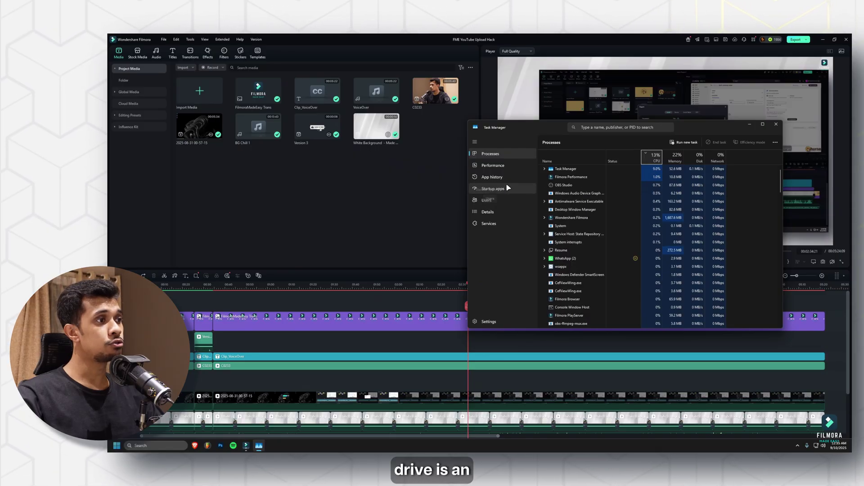
left_click(508, 166)
left_click(561, 196)
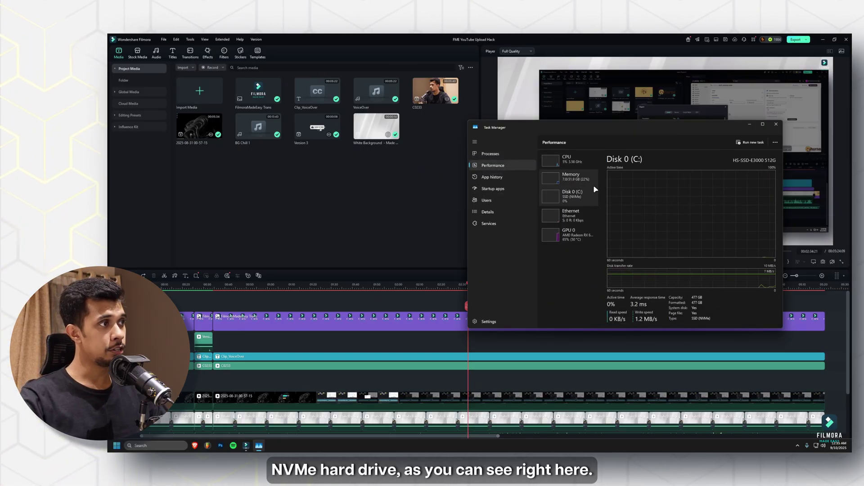
left_click_drag(629, 127, 435, 144)
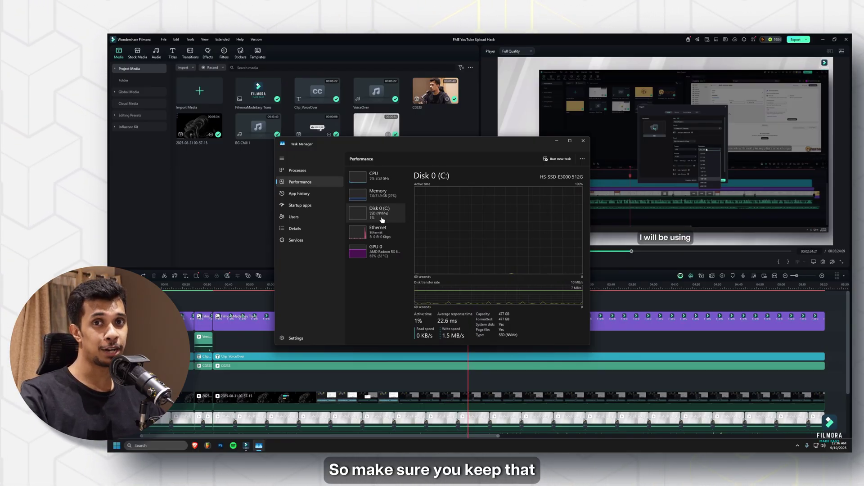
- Close Task Manager and check Windows Update in Windows Settings for optional feature, quality and driver updates
left_click(584, 140)
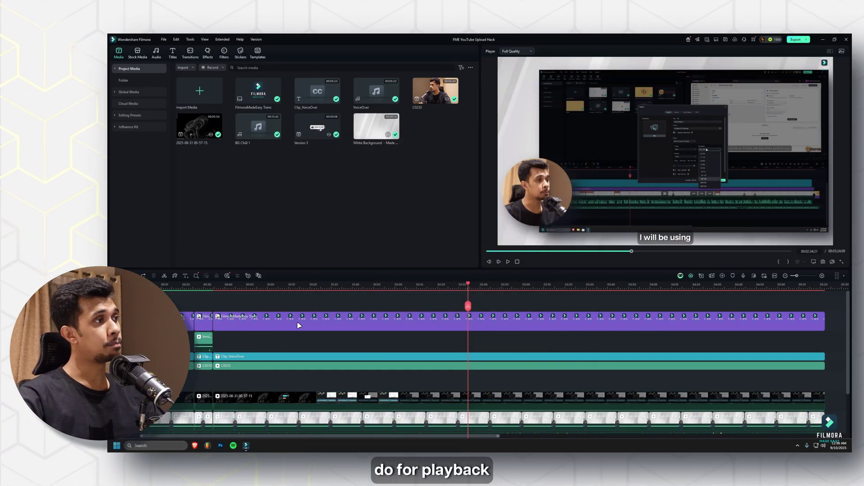
key("super")
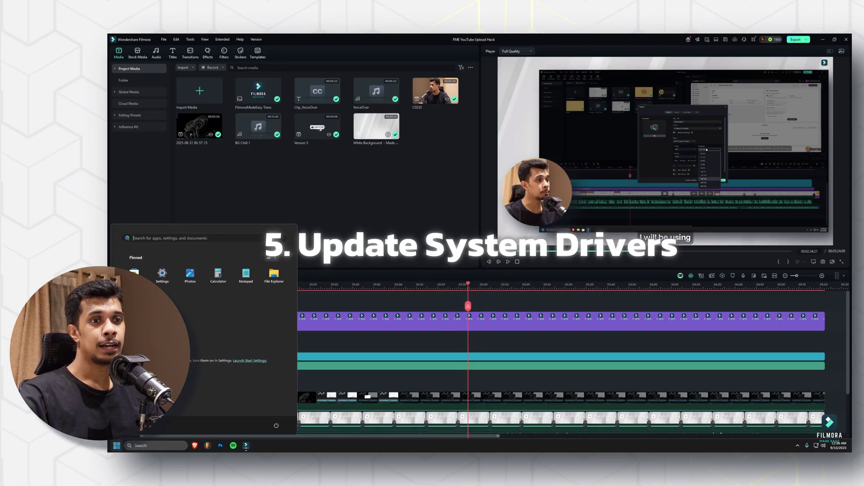
left_click(172, 276)
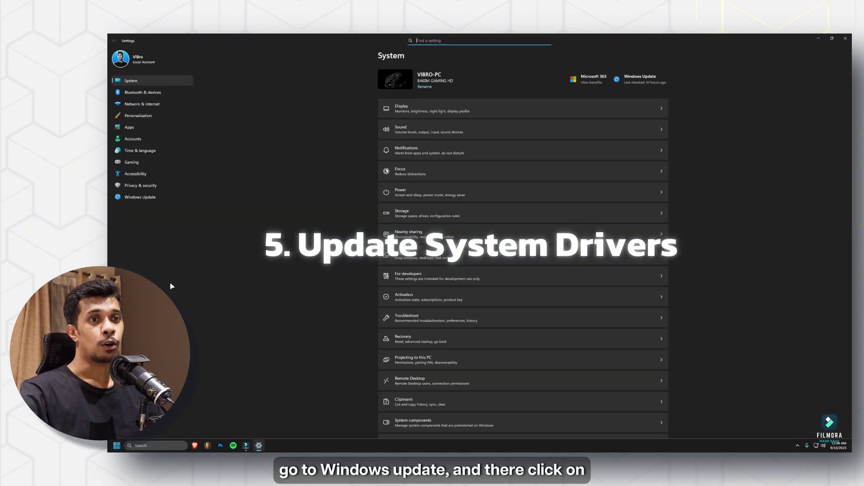
left_click(161, 200)
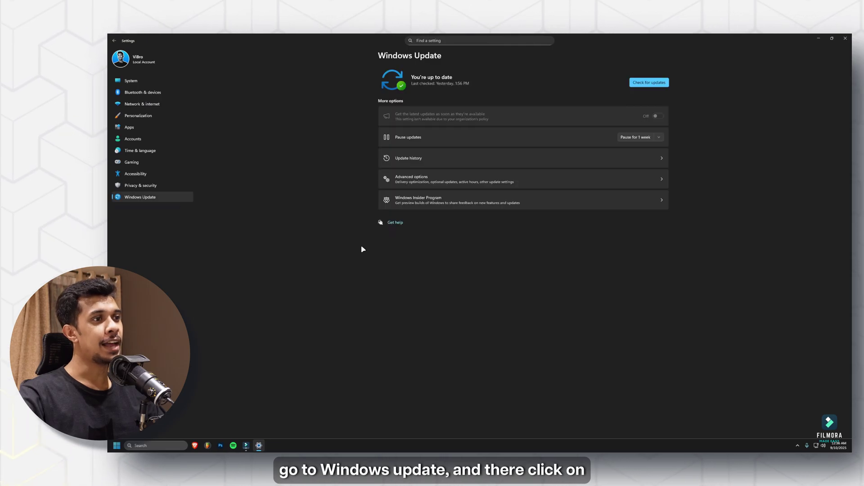
left_click(499, 183)
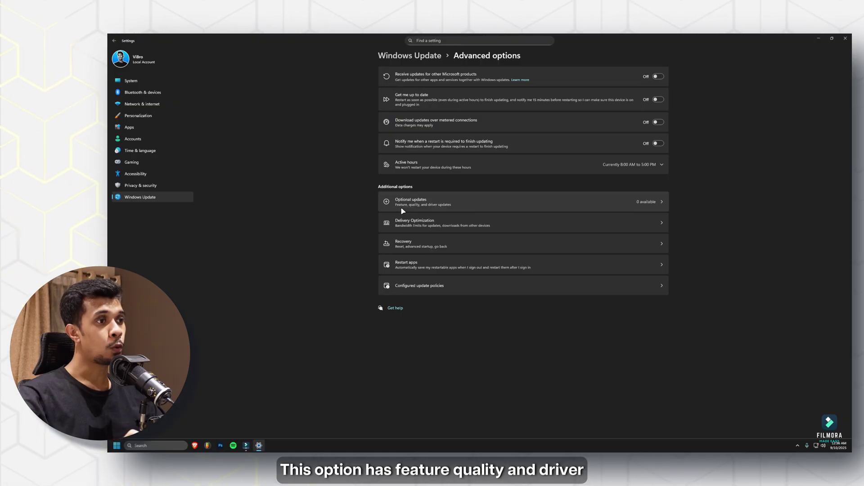
left_click(457, 208)
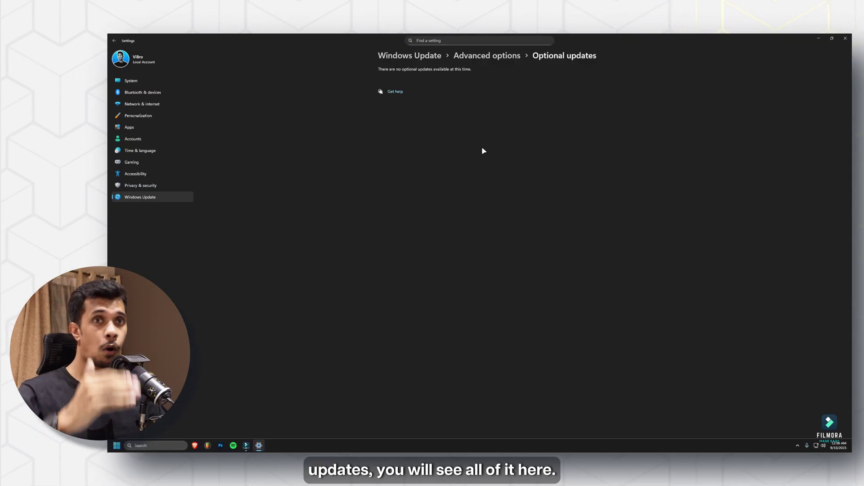
left_click(494, 58)
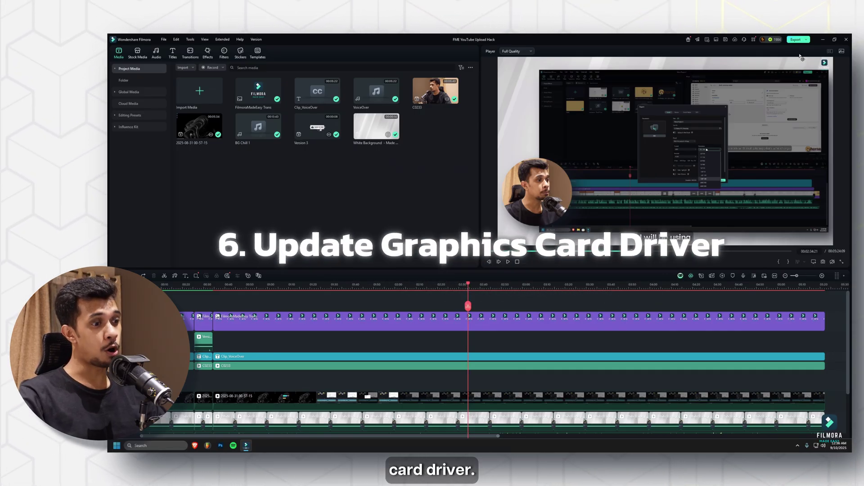
- Open Task Manager, examine the GPU 0 performance details to identify the graphics card model, and close it
right_click(366, 447)
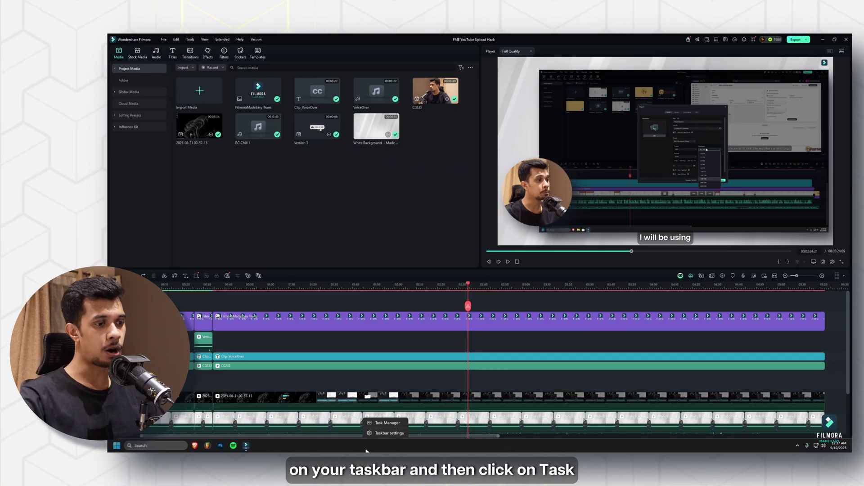
left_click(387, 423)
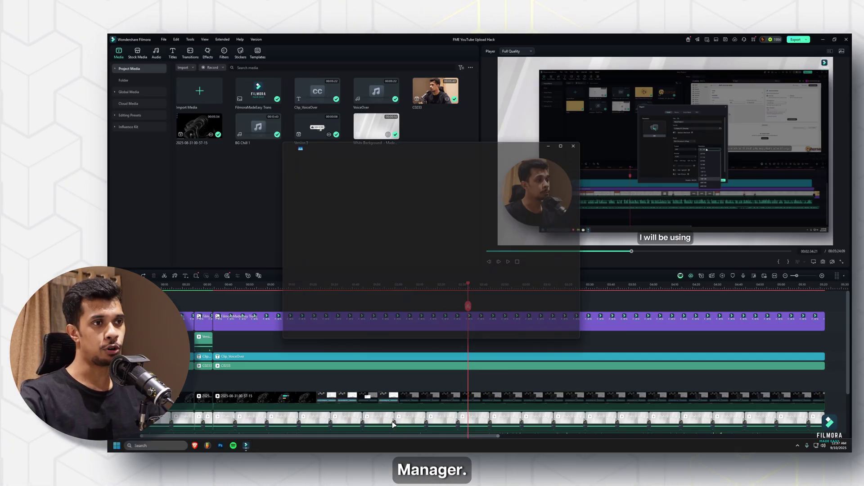
left_click(315, 183)
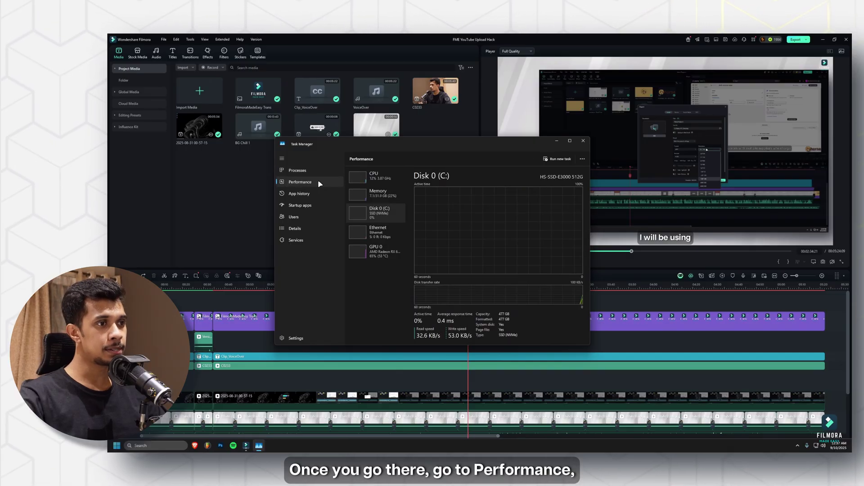
left_click(391, 258)
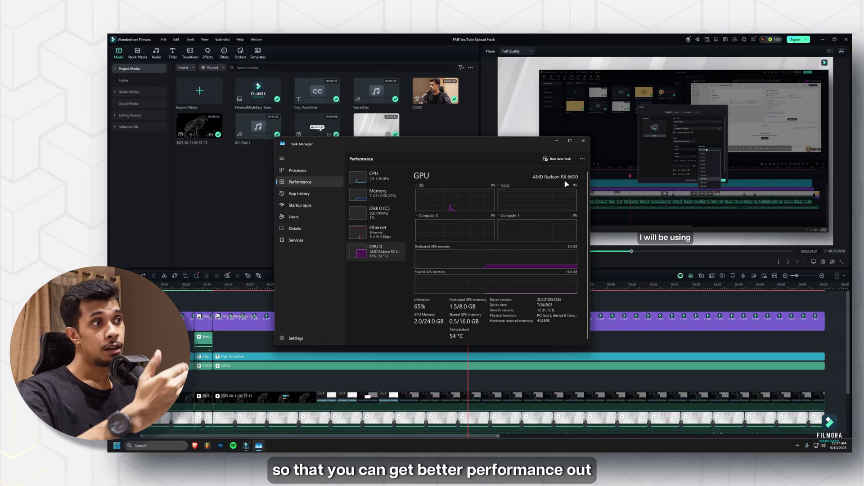
left_click(583, 141)
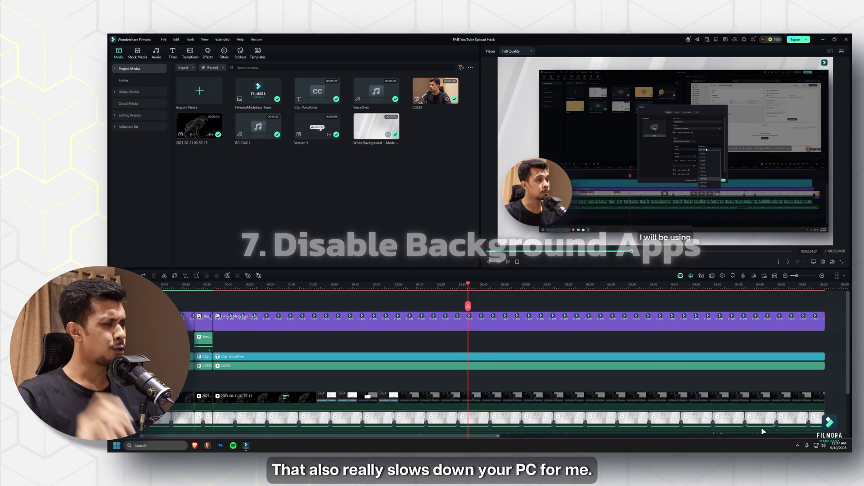
- Check the hidden background apps and review Task Manager's startup apps, including the startup options for AMDNoiseSuppression.exe
left_click(797, 445)
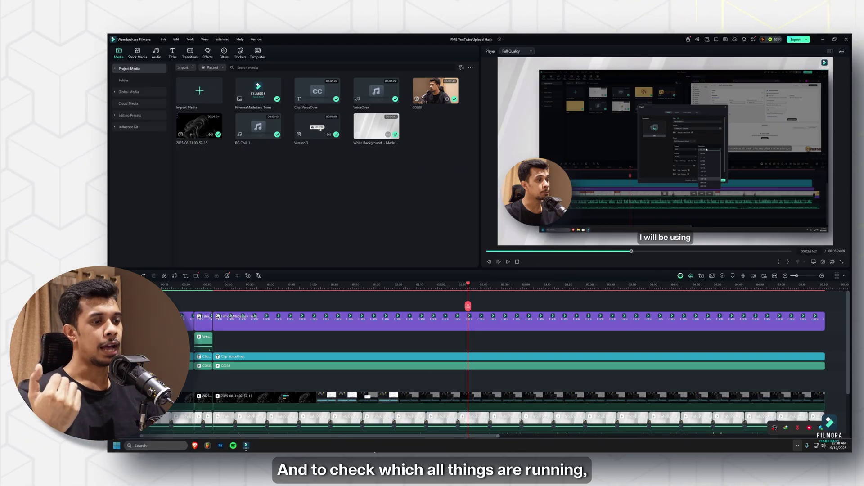
right_click(379, 450)
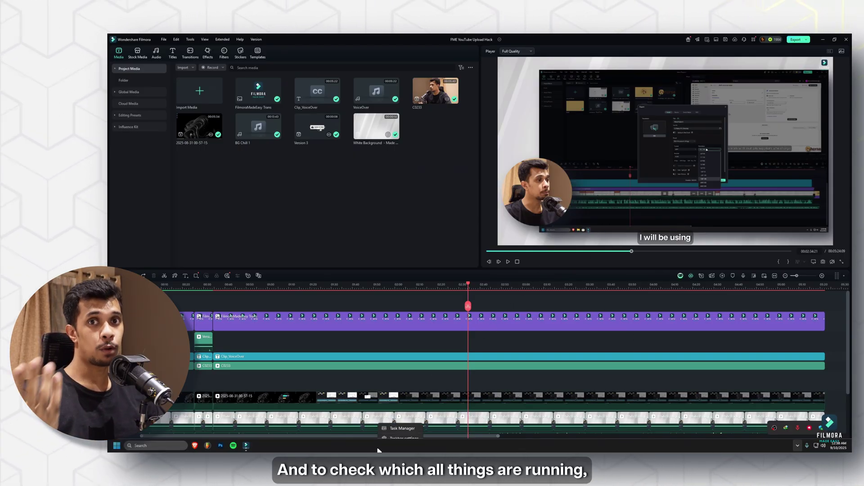
left_click(402, 423)
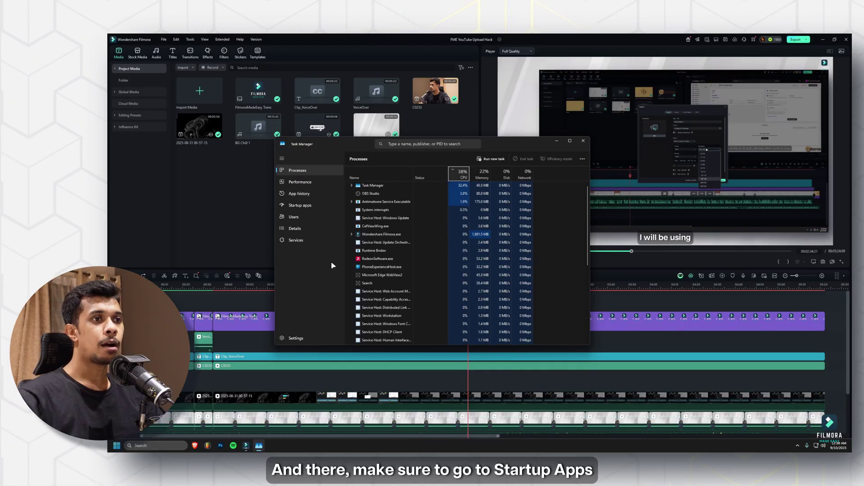
left_click(311, 205)
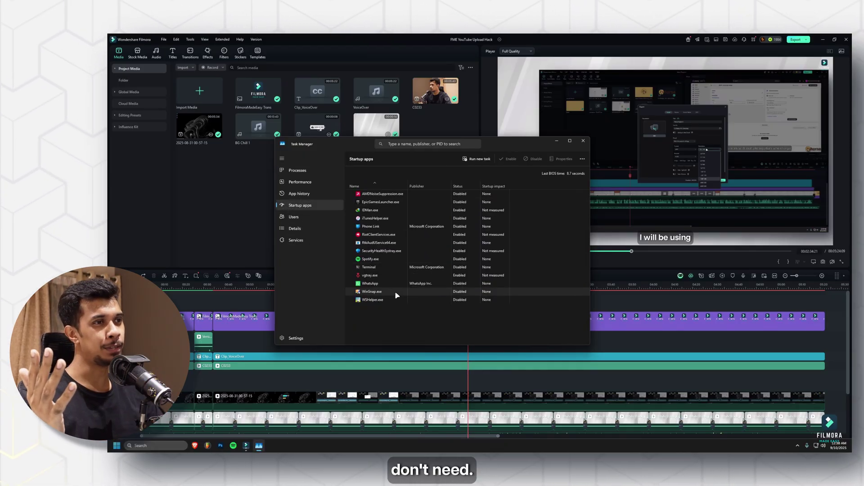
right_click(390, 197)
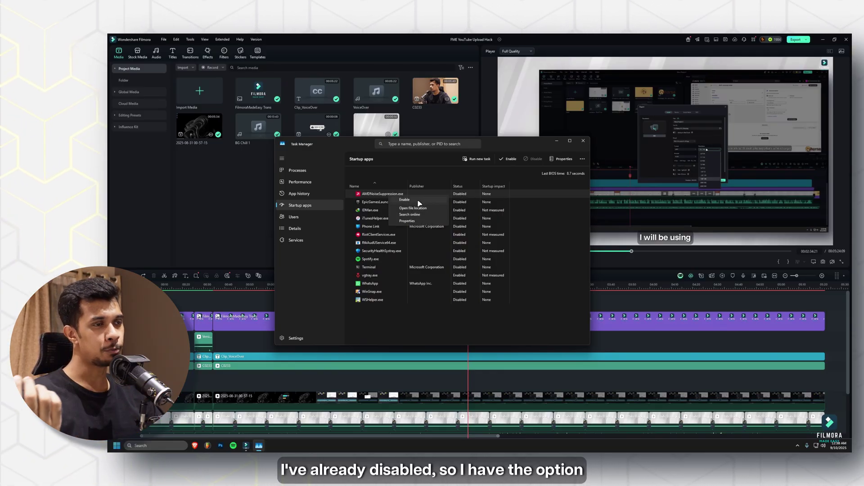
left_click(405, 176)
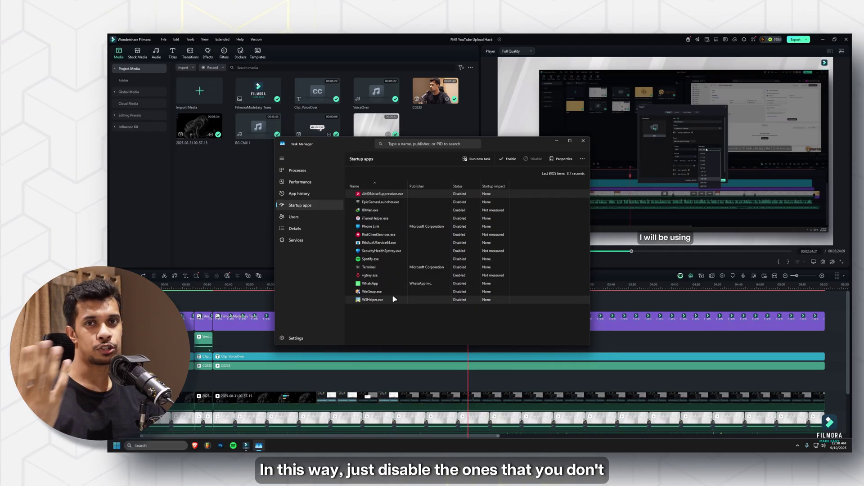
left_click(583, 141)
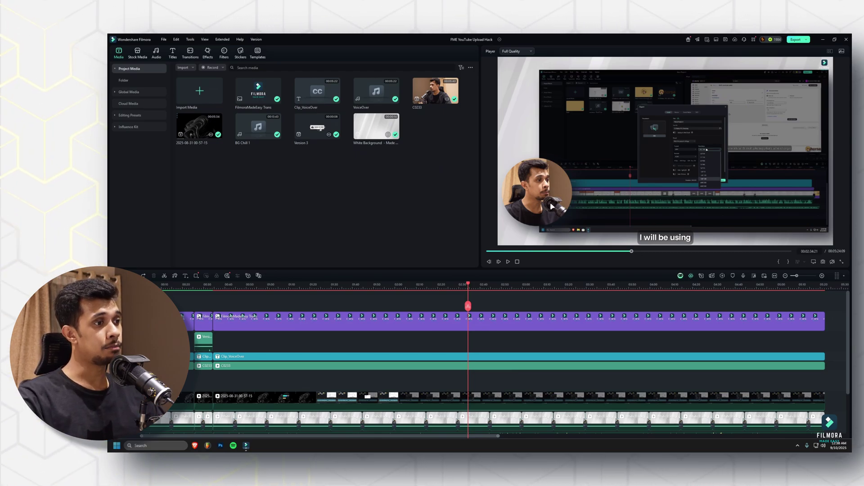
- Move the timeline playhead to about 2:48 and review the memory, CPU and GPU details in Task Manager
left_click(499, 286)
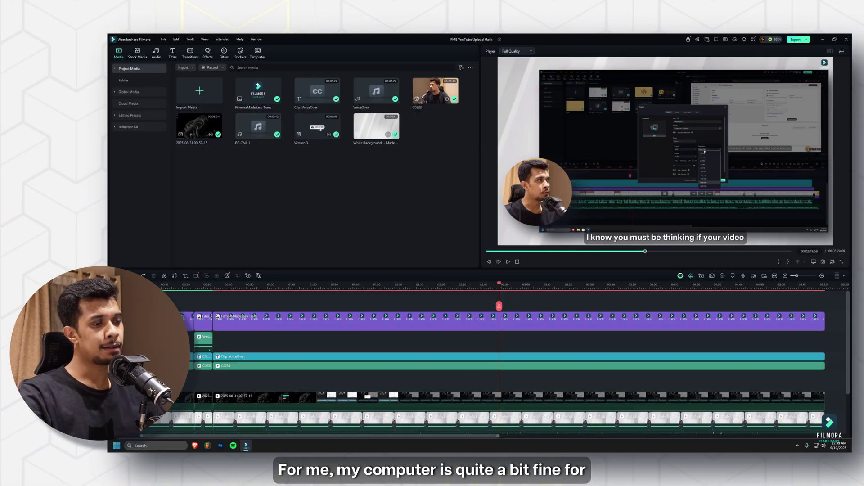
key("ctrl+shift+Escape")
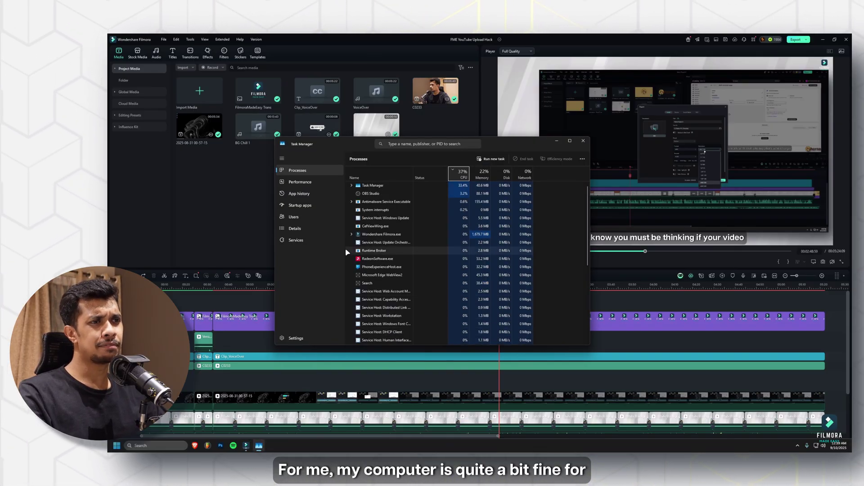
left_click(299, 182)
left_click(389, 199)
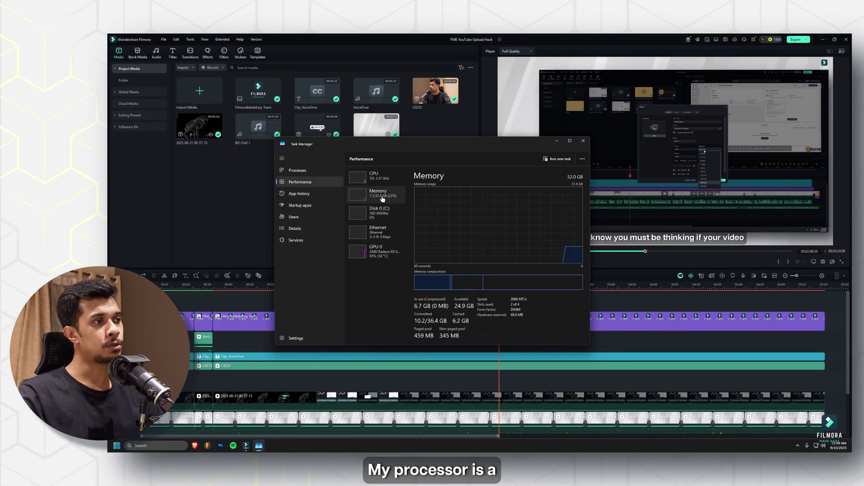
left_click(384, 179)
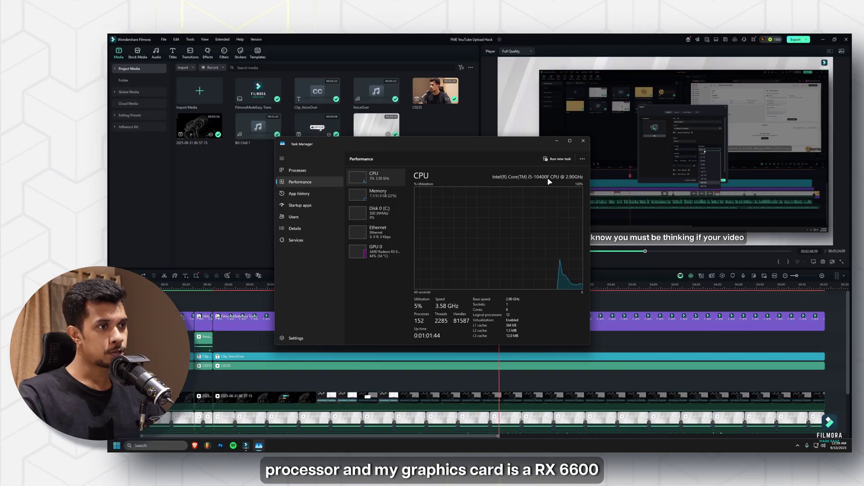
left_click(378, 250)
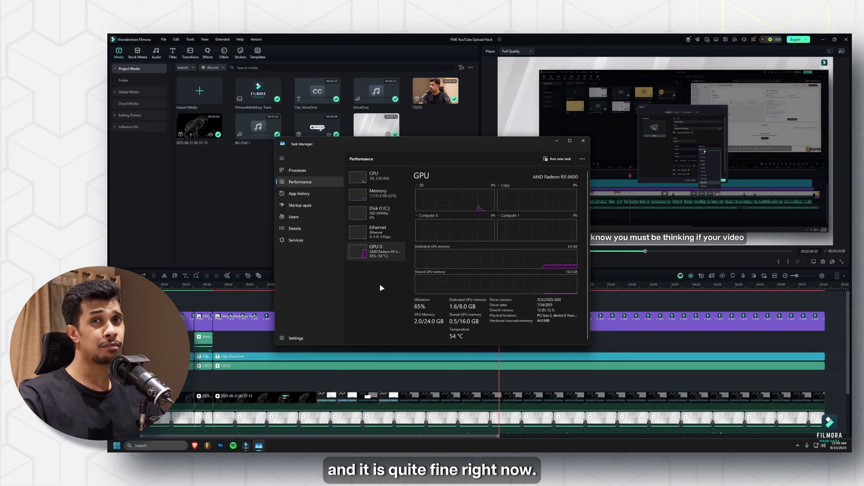
- Compare the memory, Disk 0 (C:) and GPU 0 performance details for possible hardware upgrades, and close Task Manager
left_click(378, 194)
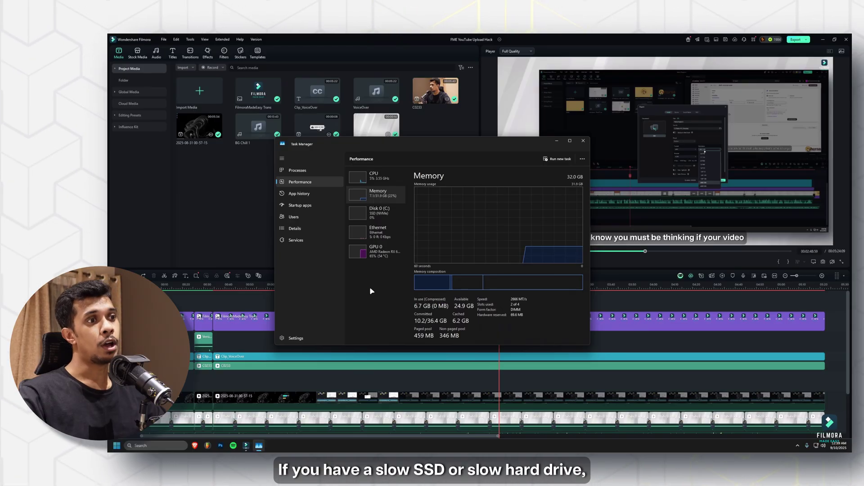
left_click(376, 215)
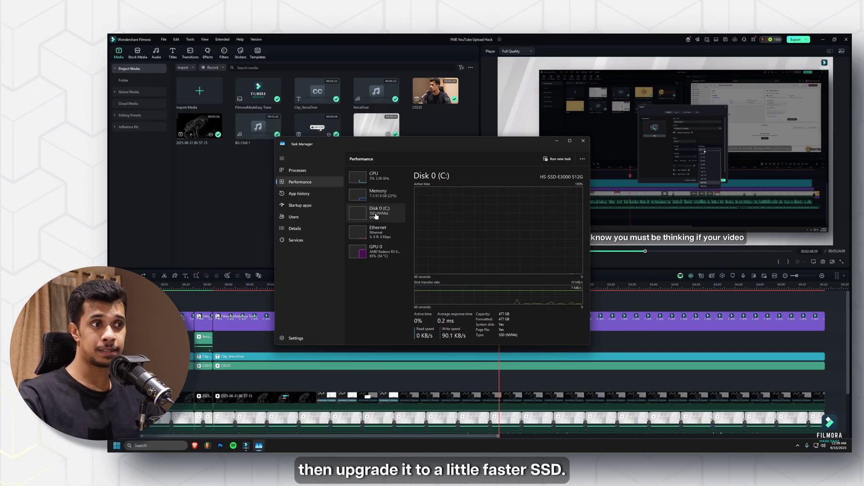
left_click(377, 256)
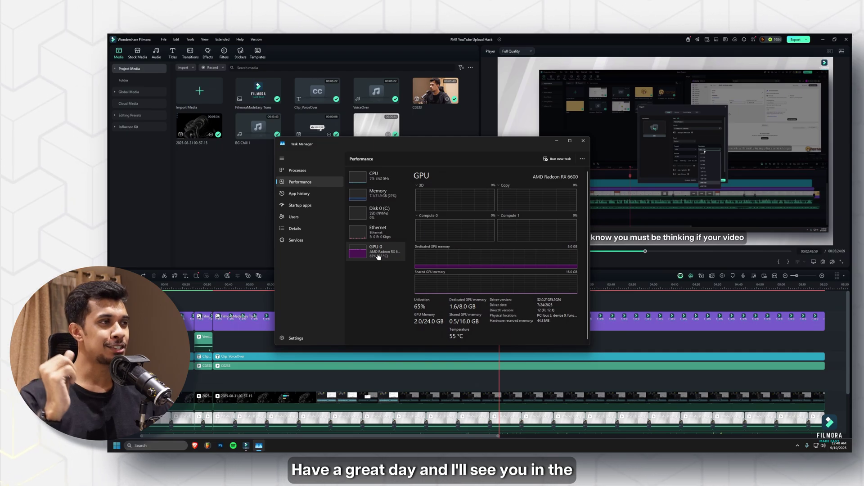
left_click(583, 140)
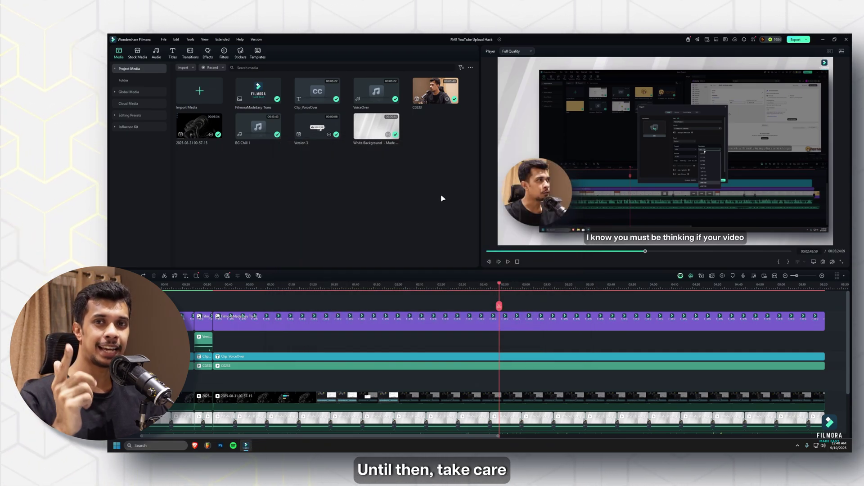